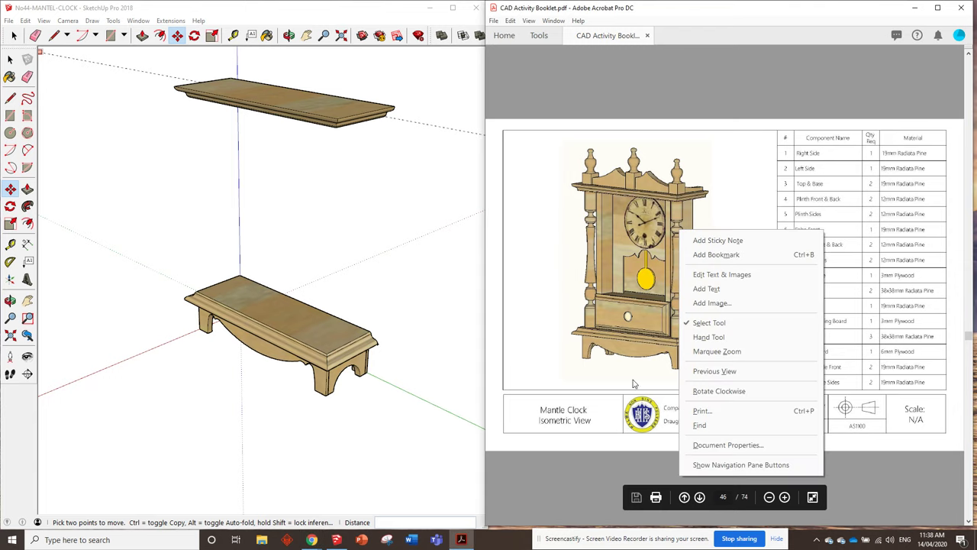
Step: Close the popup, page through the booklet's part drawings, and return to the Right Side page
left_click(727, 116)
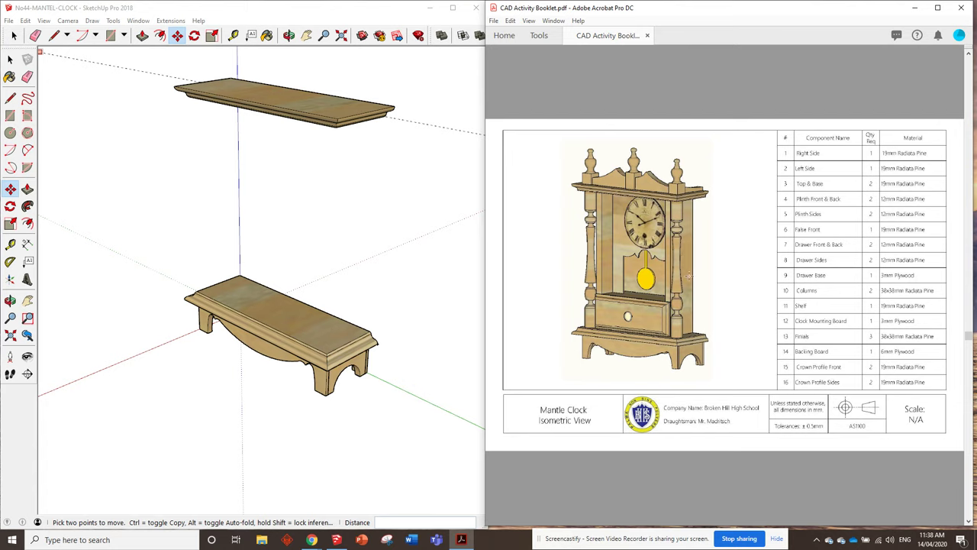
scroll(610, 233, "down", 1)
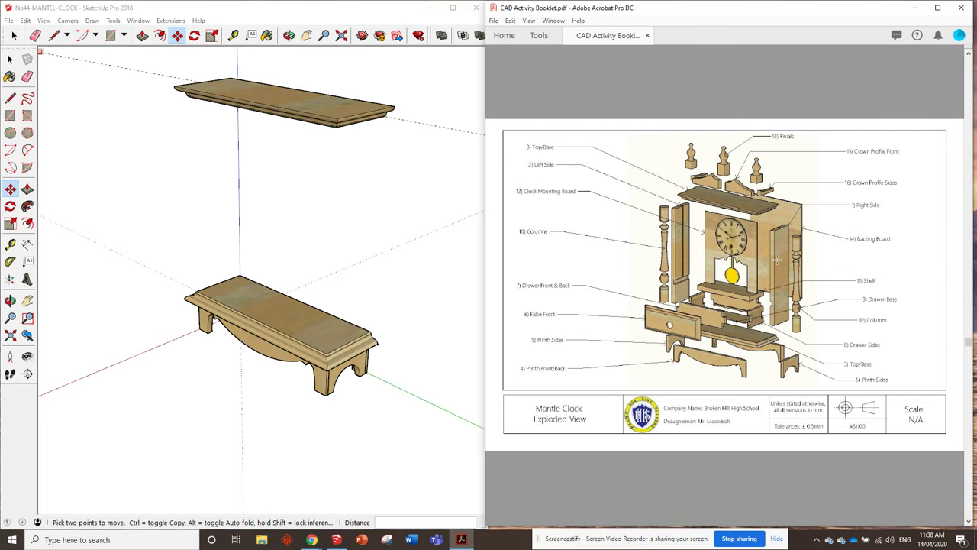
scroll(778, 283, "down", 1)
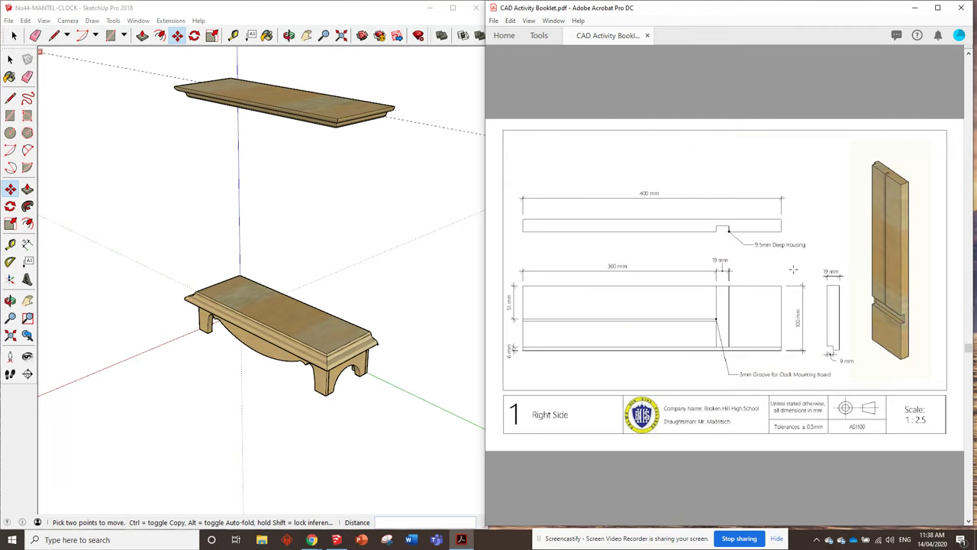
scroll(814, 267, "down", 1)
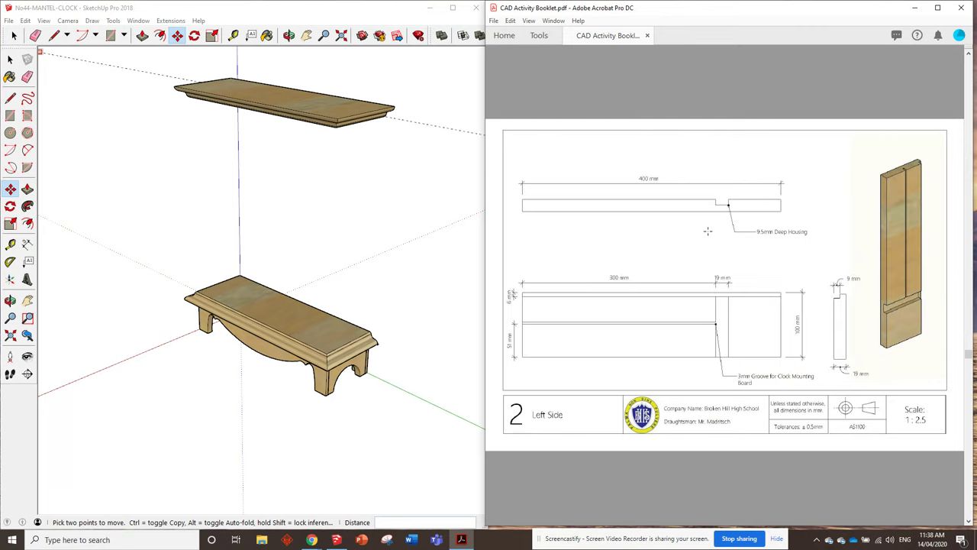
scroll(708, 230, "down", 1)
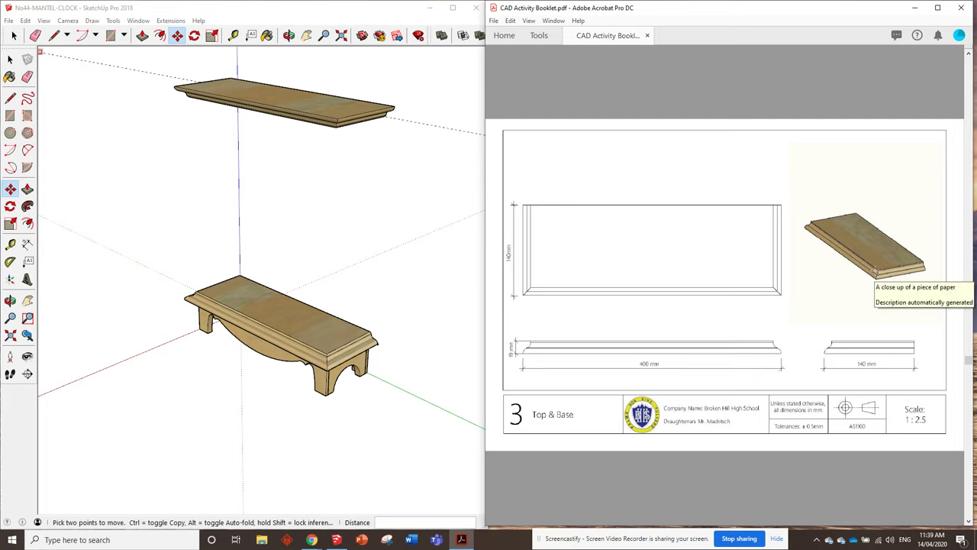
scroll(873, 270, "down", 2)
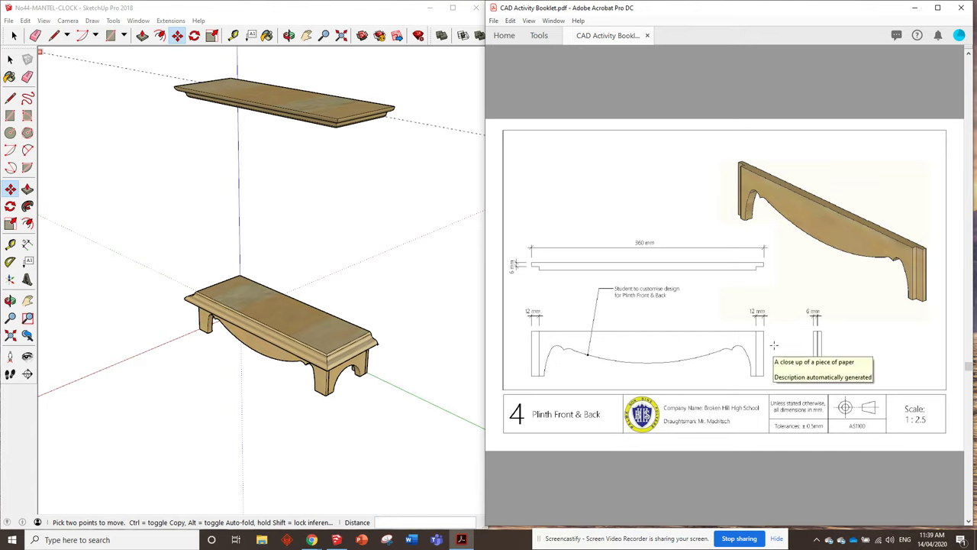
scroll(773, 345, "up", 2)
scroll(774, 345, "up", 2)
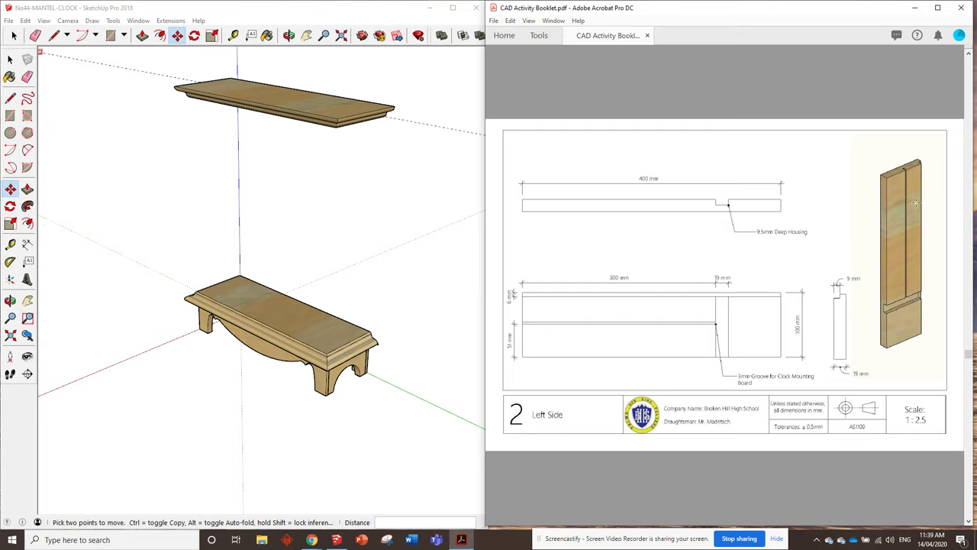
scroll(913, 191, "up", 1)
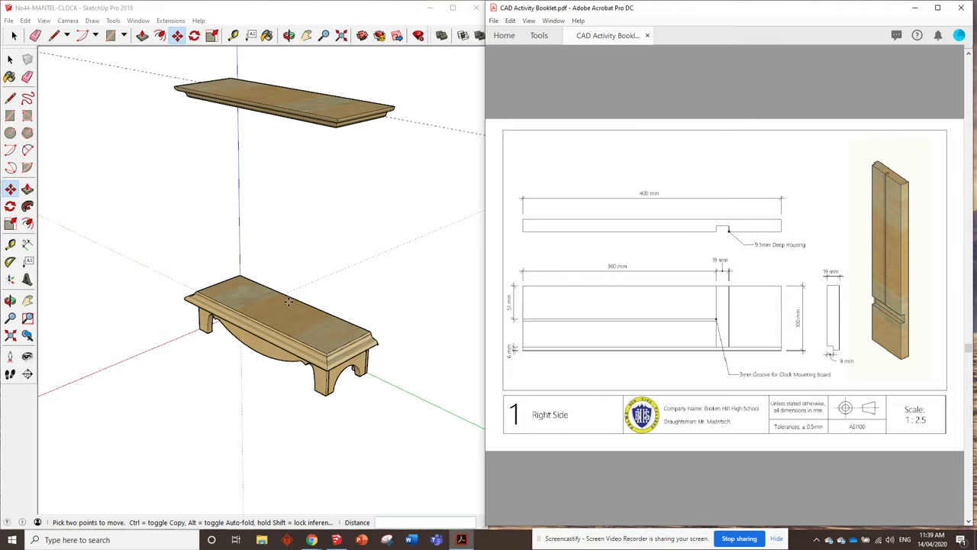
Step: Draw a 100 × 19 mm rectangle at the base's back corner
middle_click_drag(275, 299, 162, 240)
scroll(162, 240, "up", 2)
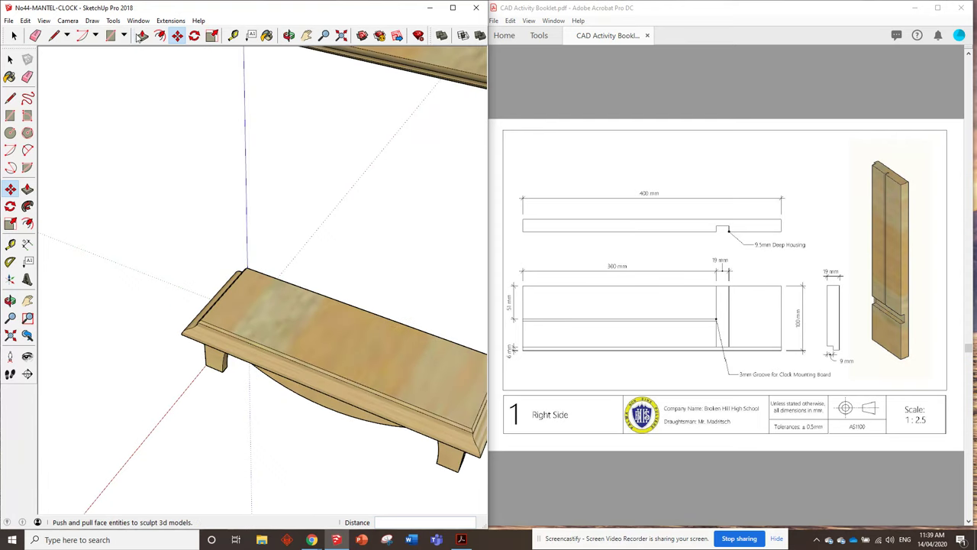
left_click(110, 35)
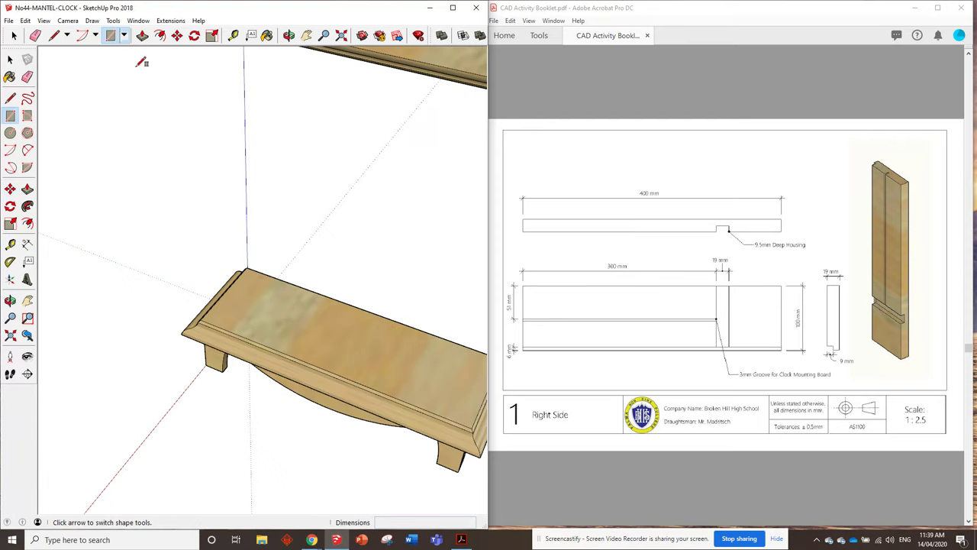
left_click(276, 278)
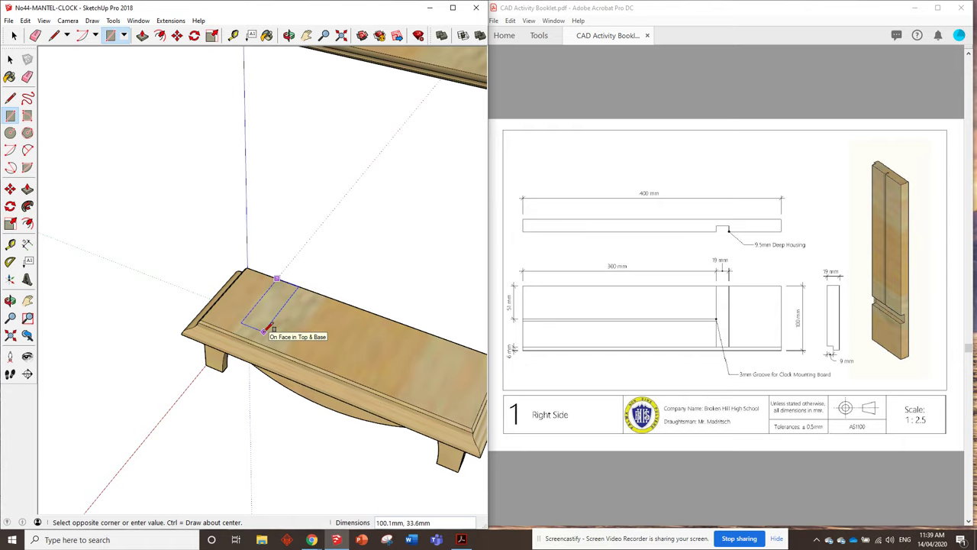
type("100,19")
key("Return")
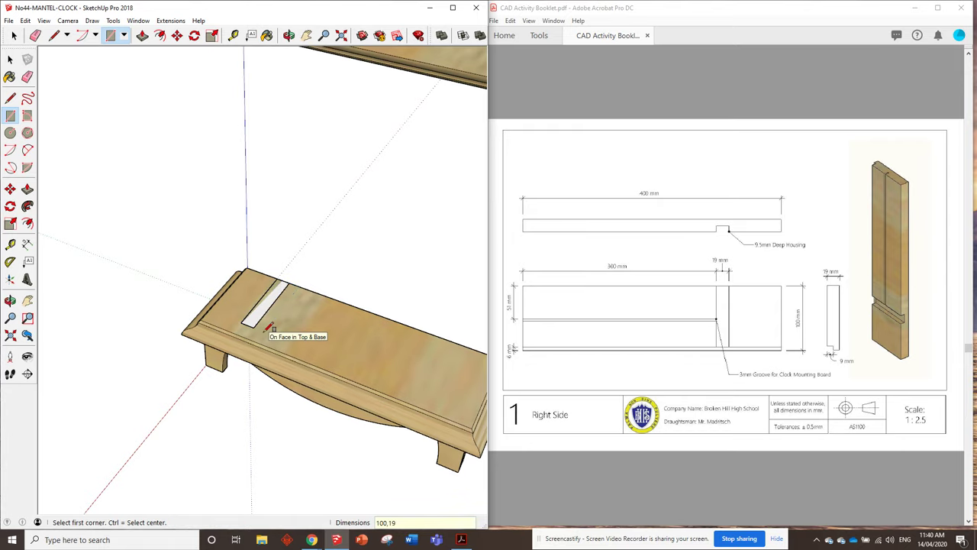
Step: Extrude the rectangle 400 mm up to the top shelf
scroll(252, 283, "up", 2)
left_click(143, 36)
left_click(260, 324)
mouse_move(274, 229)
middle_mouse_down()
mouse_move(300, 171)
mouse_move(260, 229)
middle_mouse_up()
scroll(252, 244, "down", 3)
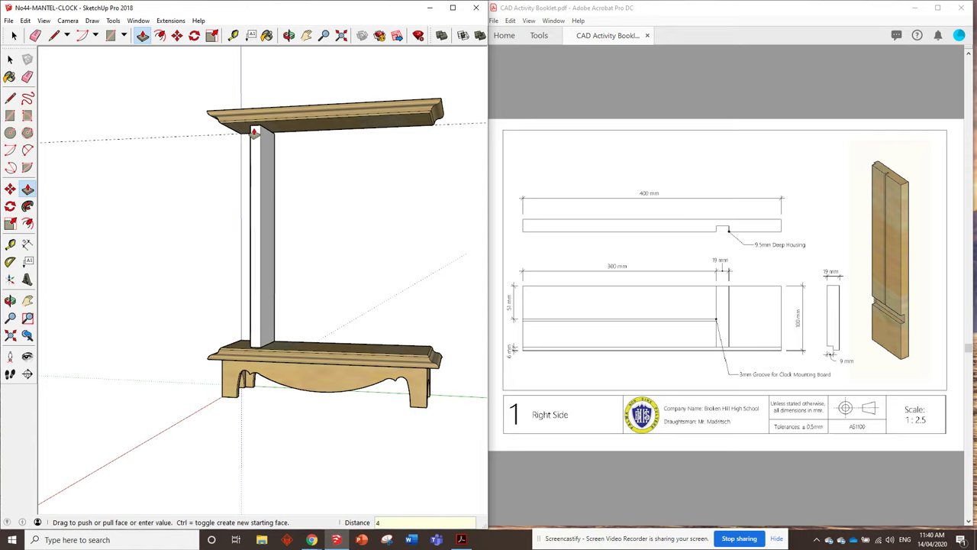
left_click(254, 131)
key("o")
Step: Orbit around the new upright to check it against the base and shelf
middle_click_drag(285, 208, 269, 298)
scroll(269, 298, "up", 2)
scroll(266, 218, "down", 3)
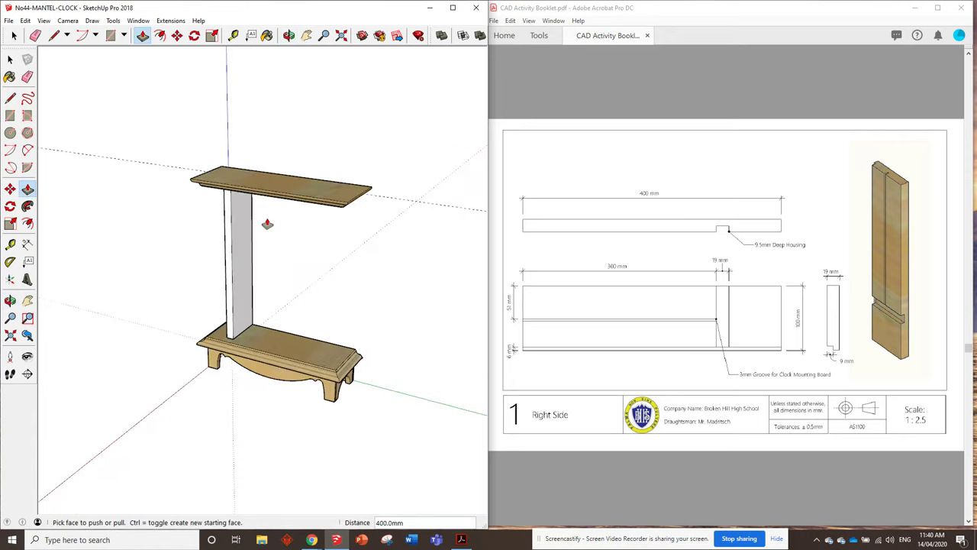
scroll(266, 218, "up", 3)
middle_click_drag(267, 218, 236, 149)
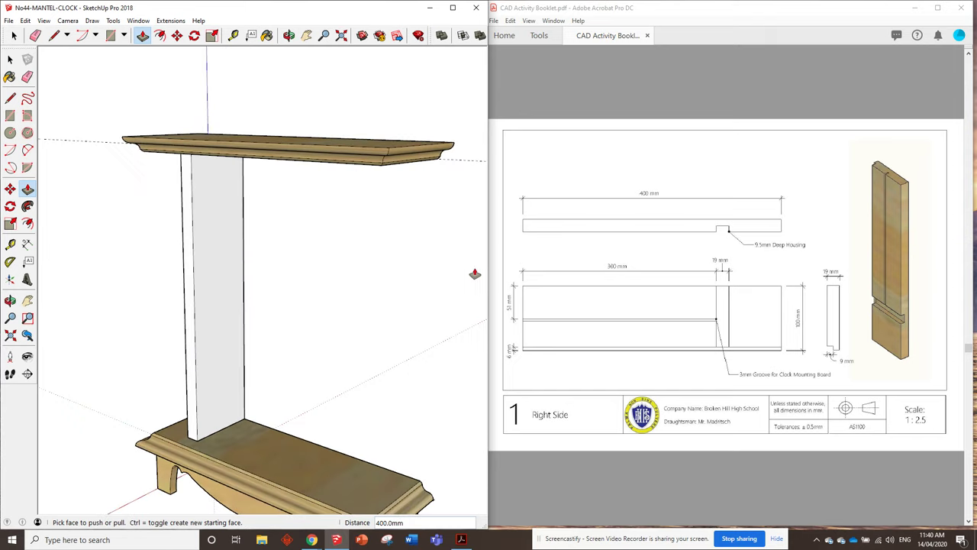
scroll(590, 334, "down", 2)
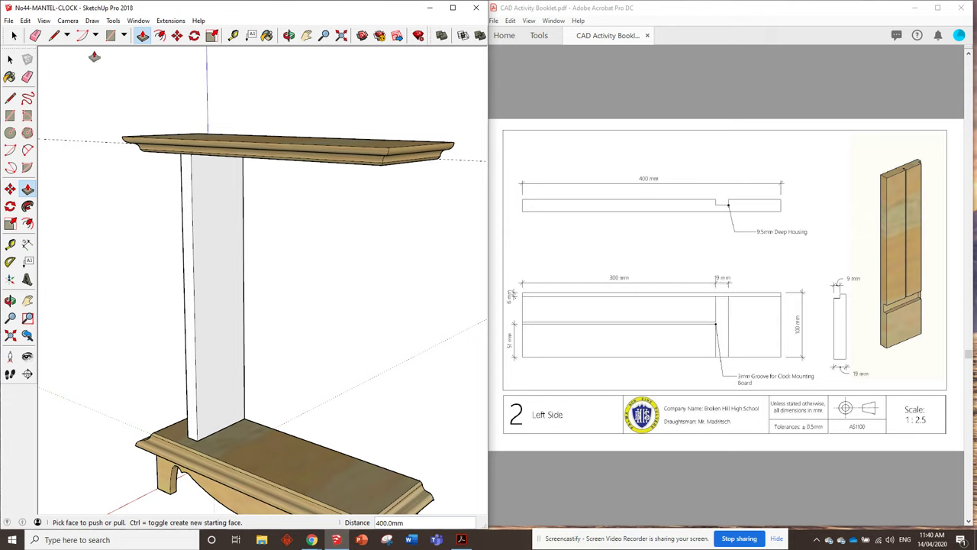
left_click(15, 36)
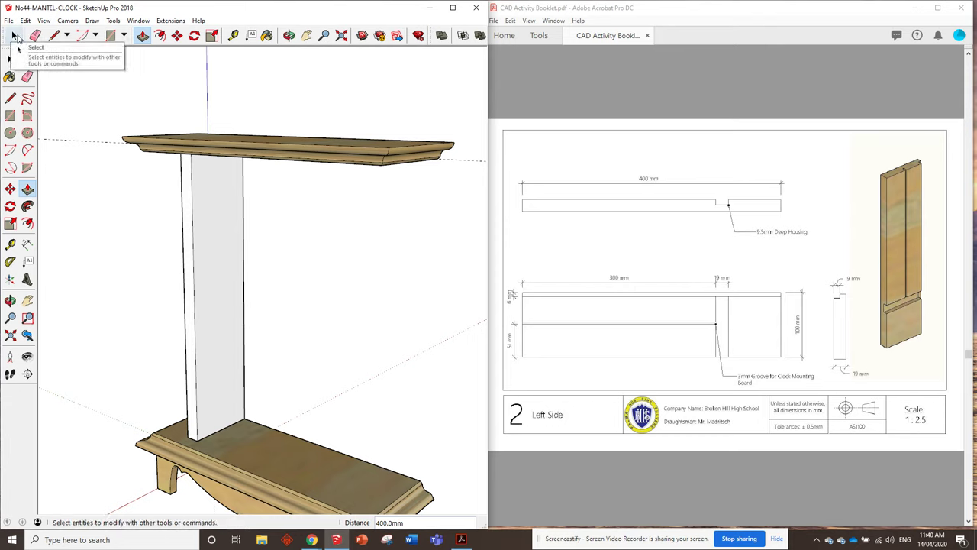
mouse_move(246, 213)
middle_mouse_down()
mouse_move(229, 176)
mouse_move(233, 252)
middle_mouse_up()
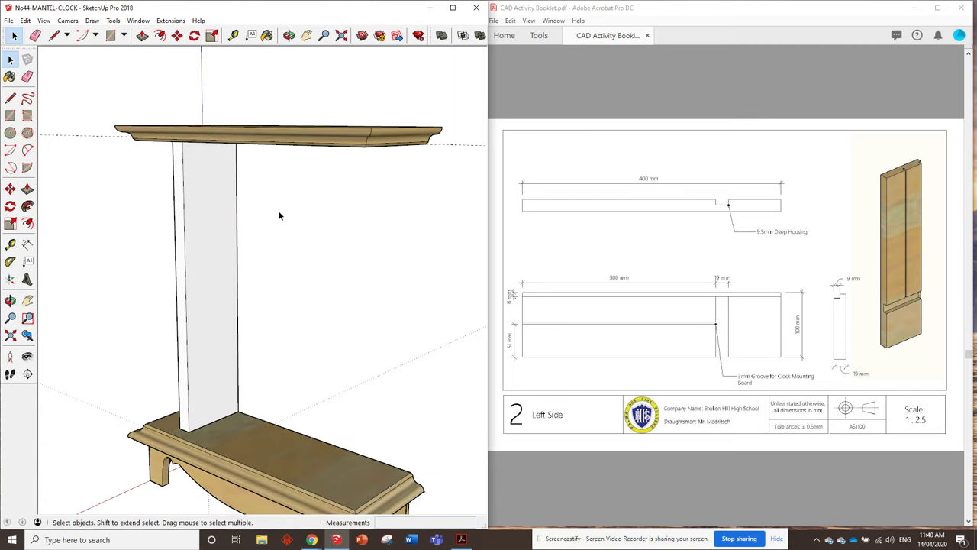
middle_click_drag(244, 185, 179, 147)
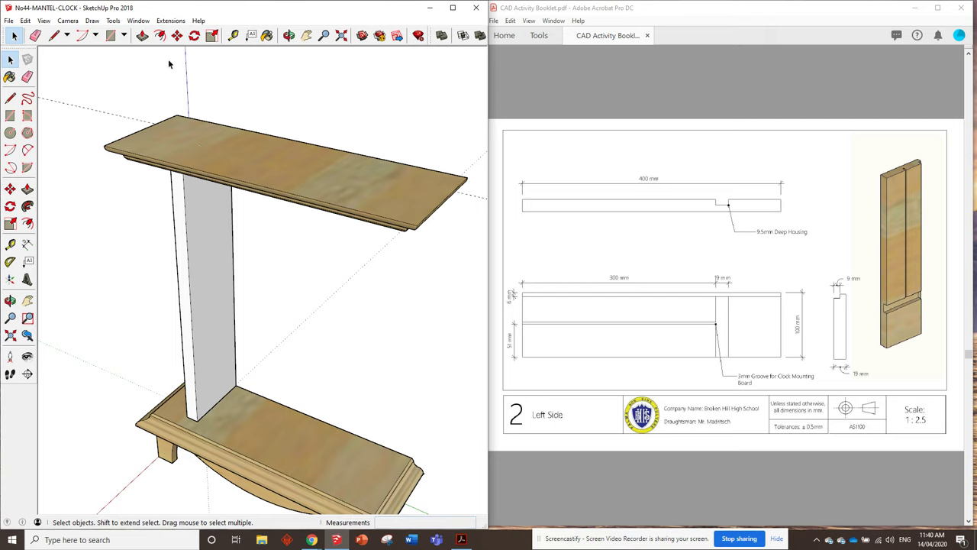
Step: Make the upright board a component named Left Side
triple_click(206, 218)
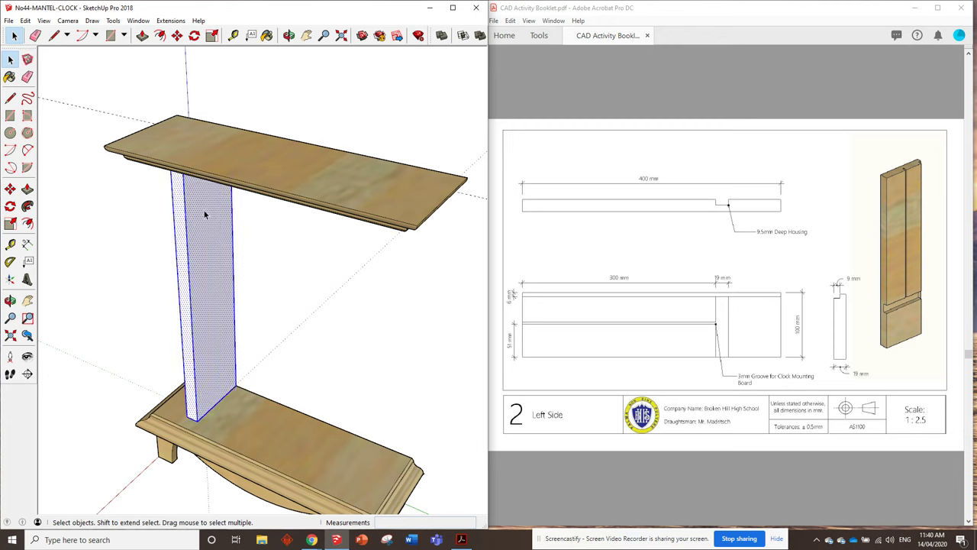
right_click(207, 221)
left_click(259, 295)
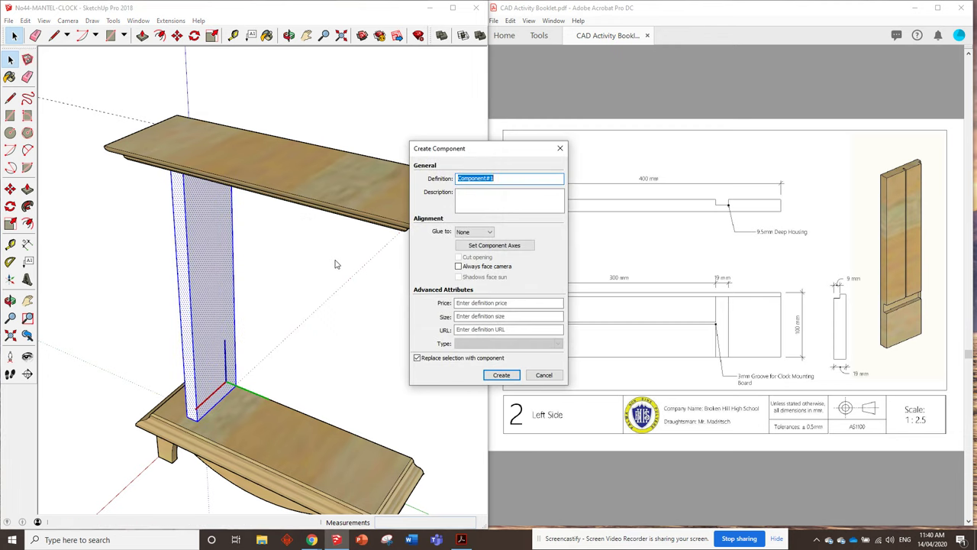
type("Left Side")
left_click(507, 374)
Step: Move the Left Side board out to the left of the base
middle_click_drag(366, 313, 290, 247)
left_click(176, 35)
left_click(208, 394)
left_click(107, 386)
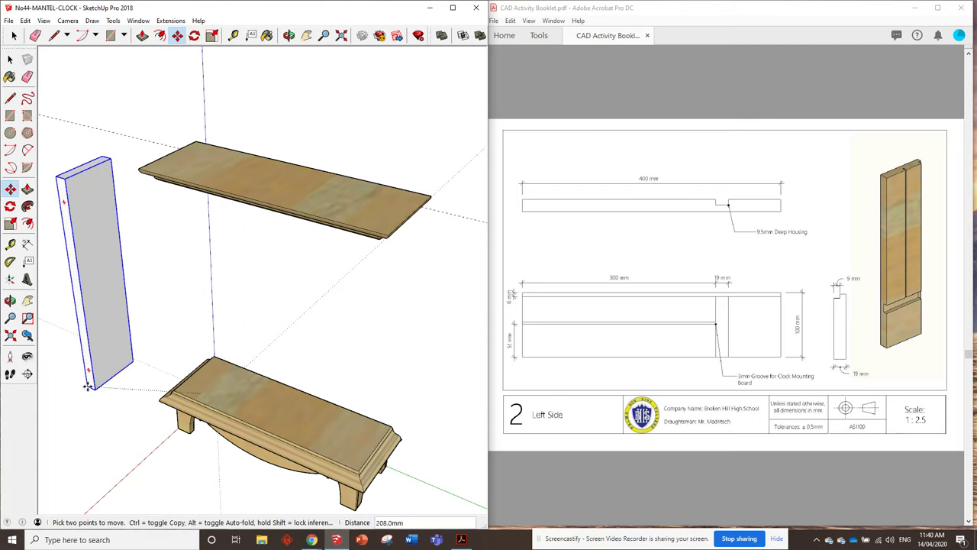
mouse_move(199, 320)
middle_mouse_down()
mouse_move(327, 284)
mouse_move(249, 271)
mouse_move(92, 191)
middle_mouse_up()
scroll(87, 190, "up", 4)
middle_click_drag(153, 371, 105, 252)
scroll(113, 294, "up", 1)
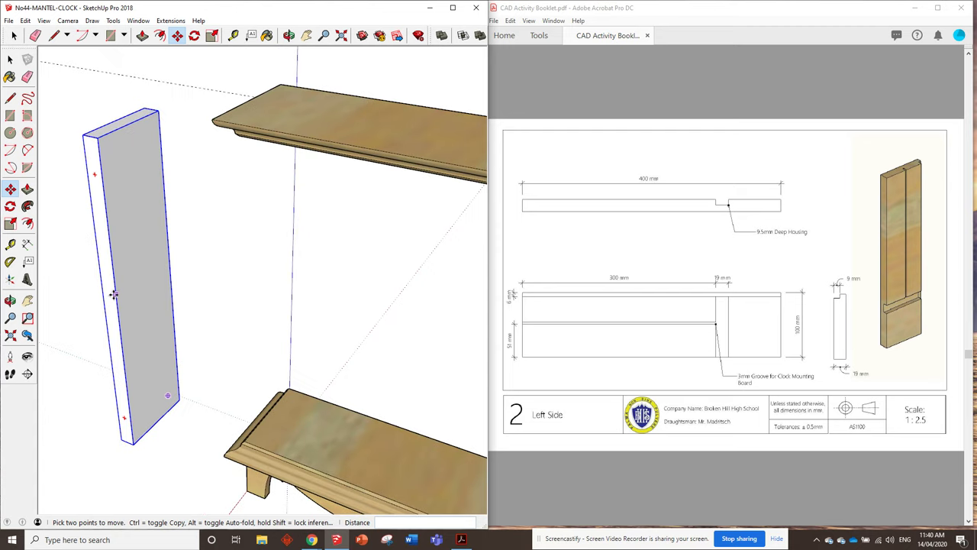
key("space")
Step: Edit the Left Side component and add guides, one 9.5 mm from the edge
double_click(139, 227)
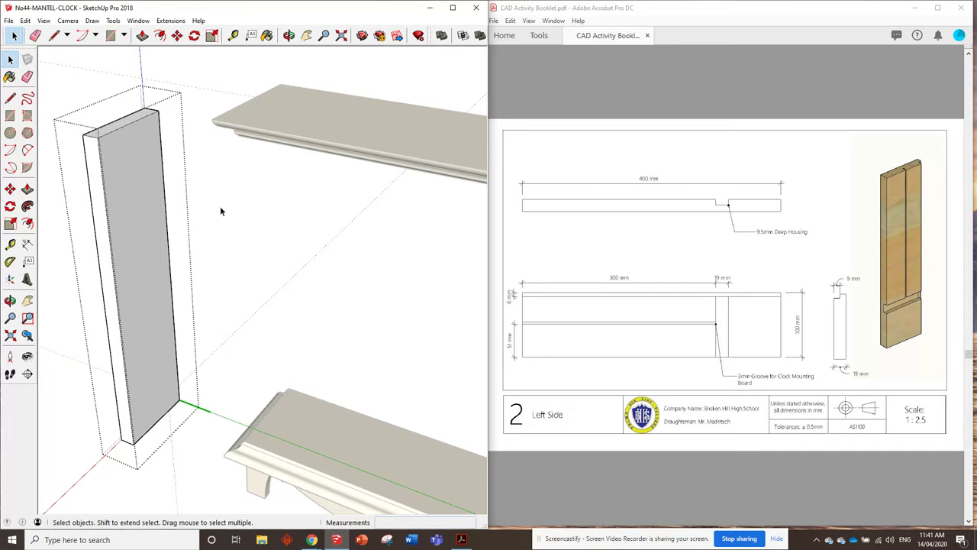
left_click(233, 35)
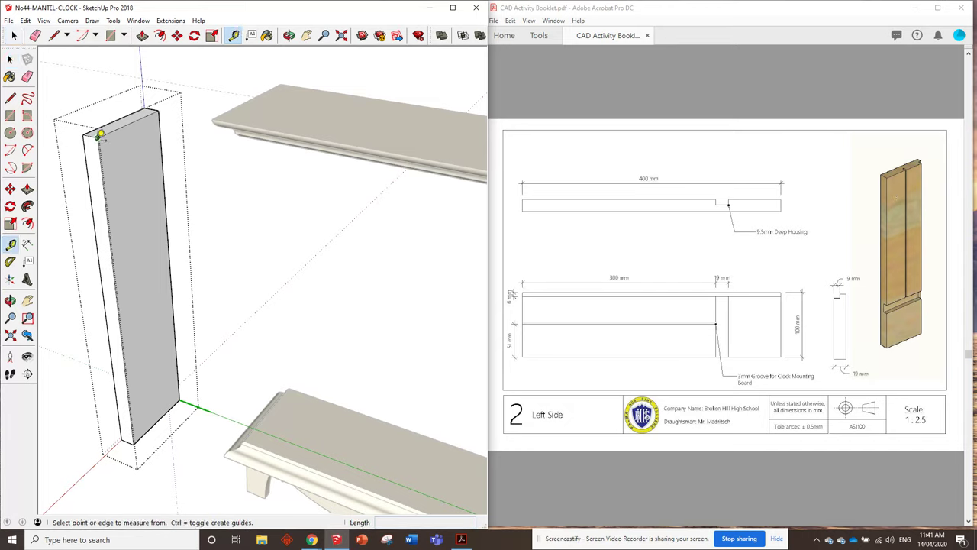
left_click(98, 136)
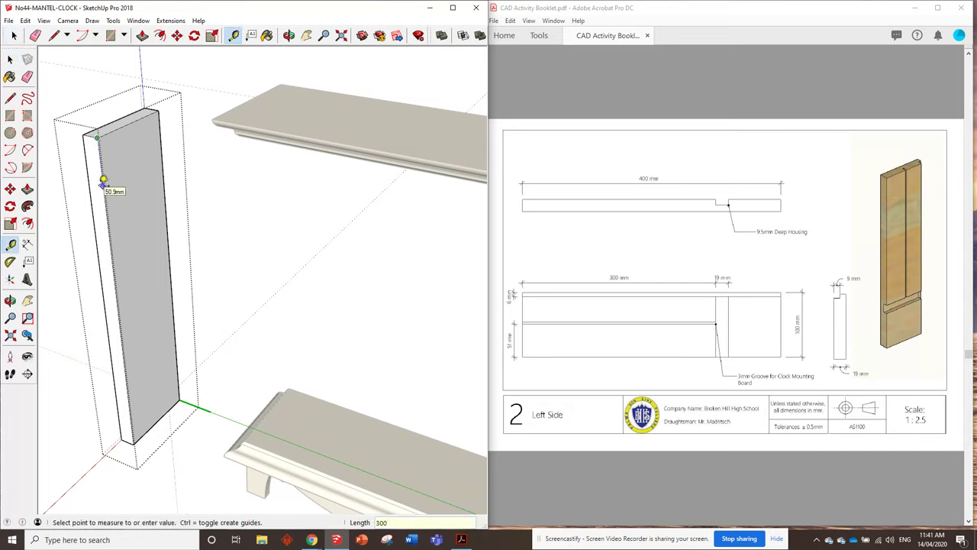
left_click(109, 188)
middle_click_drag(109, 188, 116, 388)
scroll(115, 388, "up", 3)
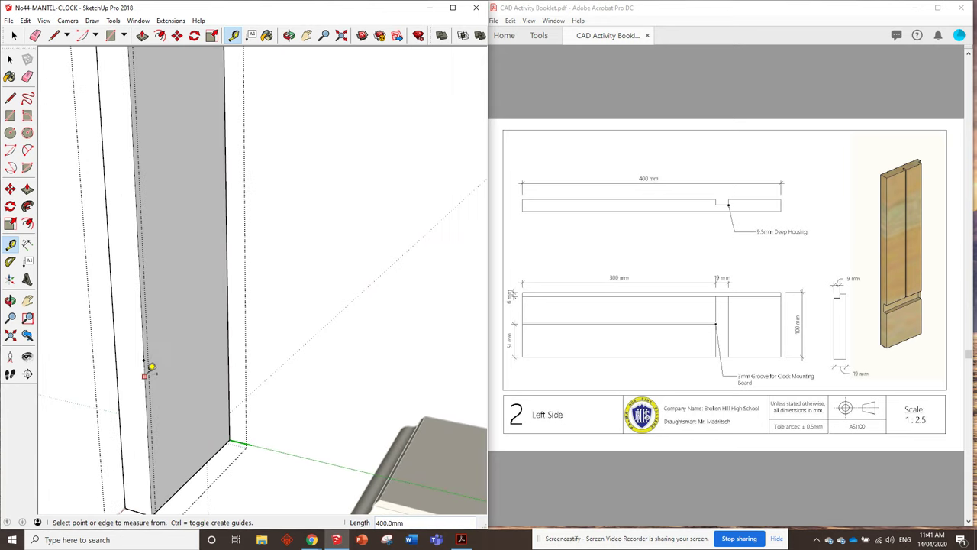
left_click(144, 359)
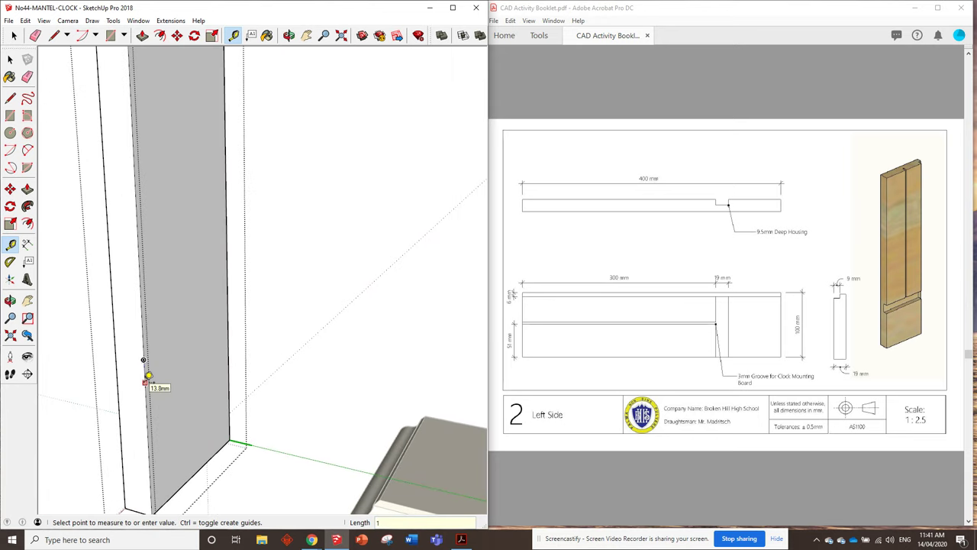
left_click(148, 379)
left_click(147, 382)
type("9.5")
key("Return")
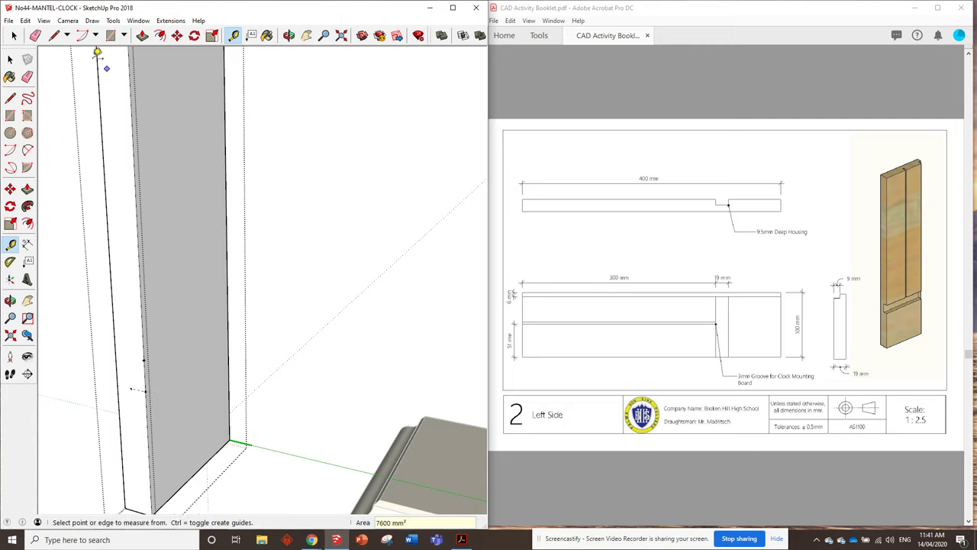
Step: Draw a 19 × 9.5 mm rectangle on the board's narrow edge near its base
left_click(111, 36)
left_click(132, 388)
left_click(145, 358)
mouse_move(203, 318)
middle_mouse_down()
mouse_move(181, 286)
mouse_move(69, 198)
mouse_move(146, 338)
mouse_move(190, 327)
mouse_move(200, 333)
mouse_move(191, 336)
middle_mouse_up()
scroll(252, 283, "down", 3)
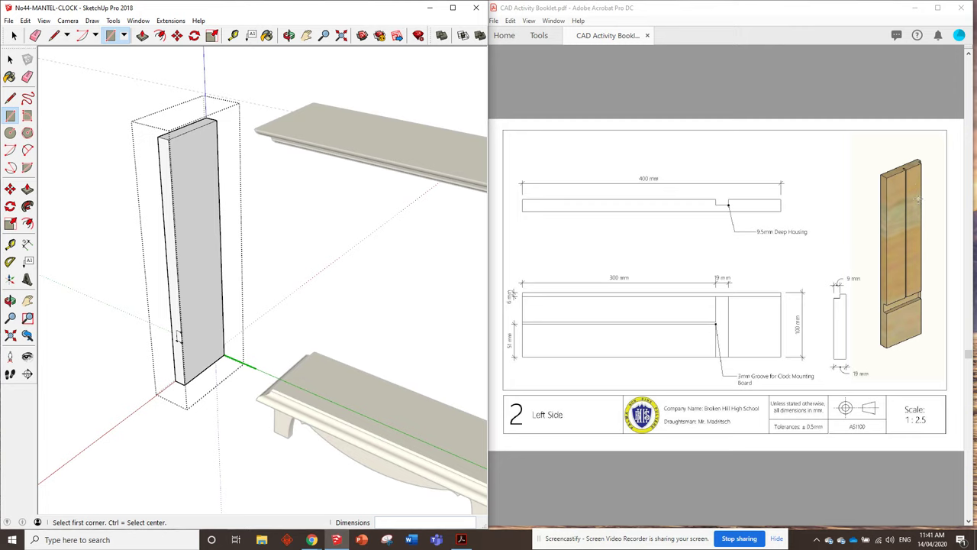
Step: Check the Left Side drawing's 9.5 mm housing and 3 mm groove in the booklet
scroll(918, 199, "up", 2, "ctrl")
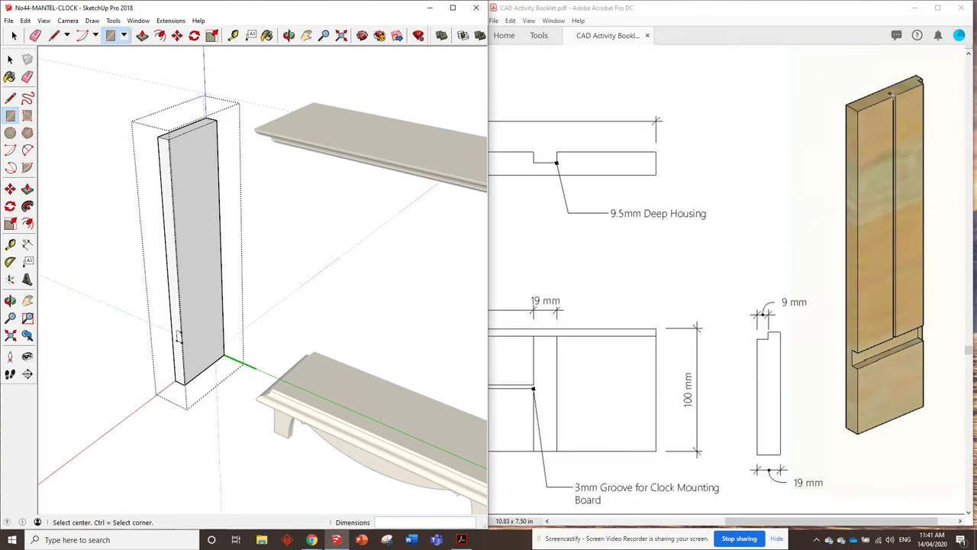
scroll(905, 225, "down", 2, "ctrl")
scroll(894, 232, "down", 15)
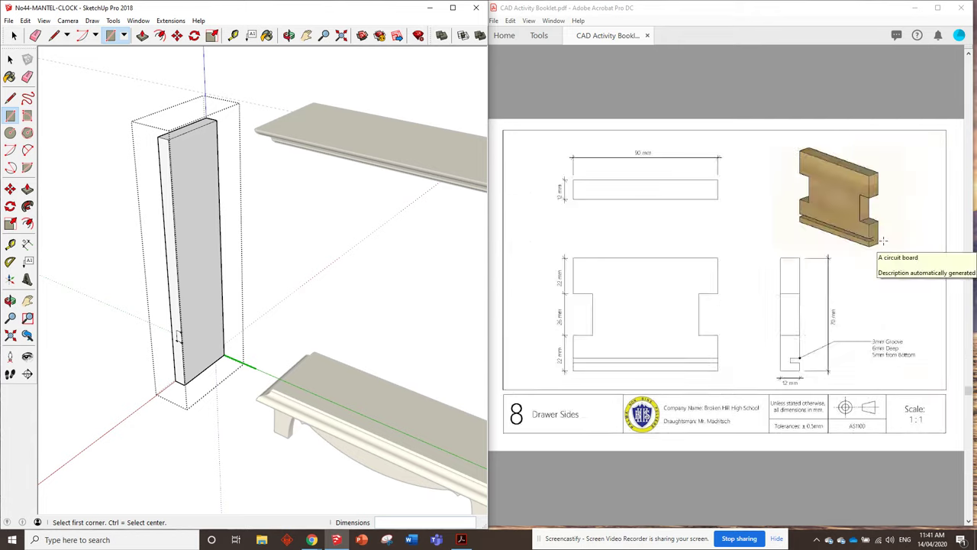
scroll(884, 241, "down", 4)
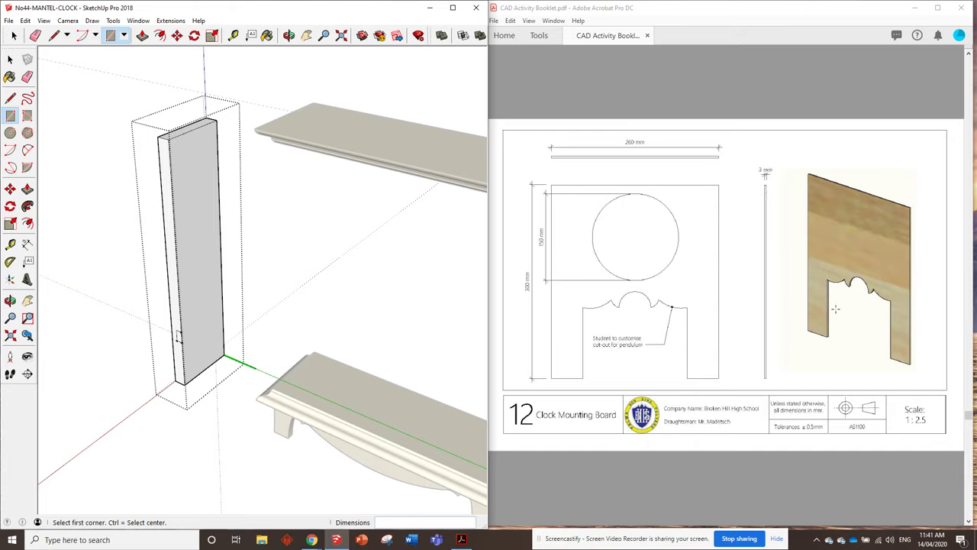
scroll(855, 267, "down", 10)
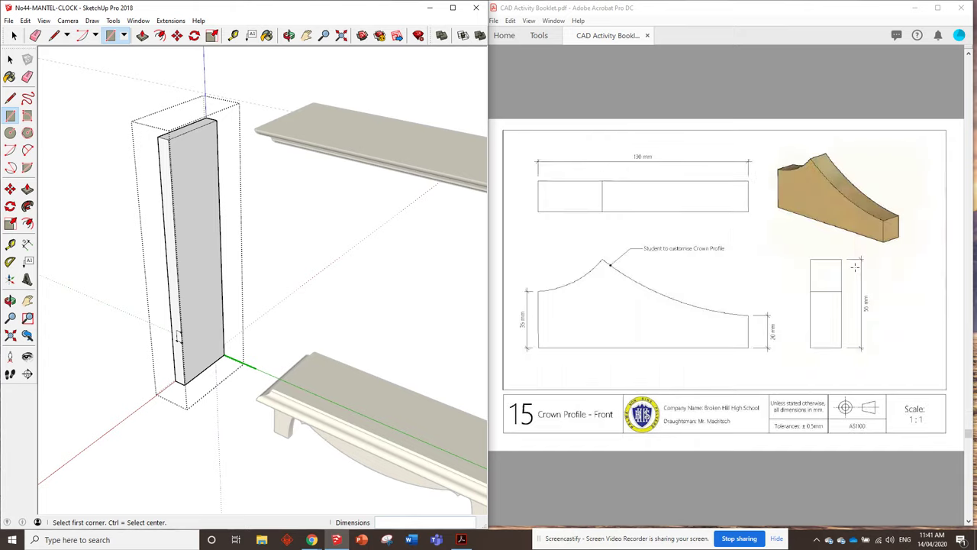
scroll(855, 267, "up", 6)
scroll(856, 267, "up", 1)
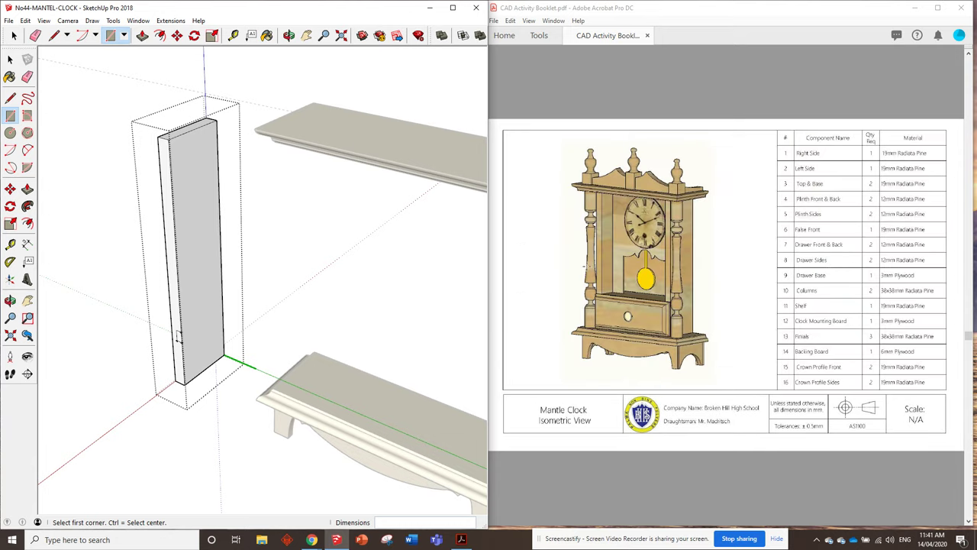
scroll(844, 239, "down", 3)
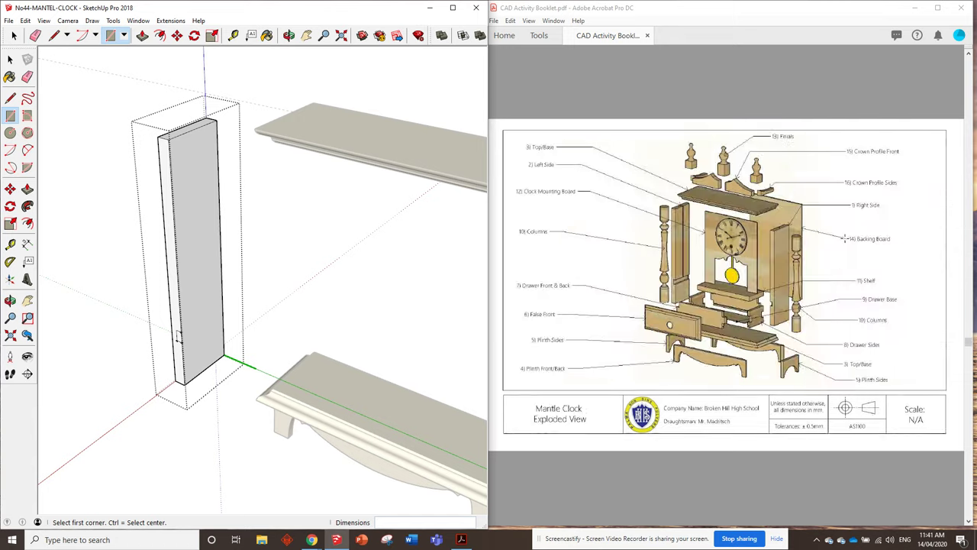
scroll(844, 239, "up", 1)
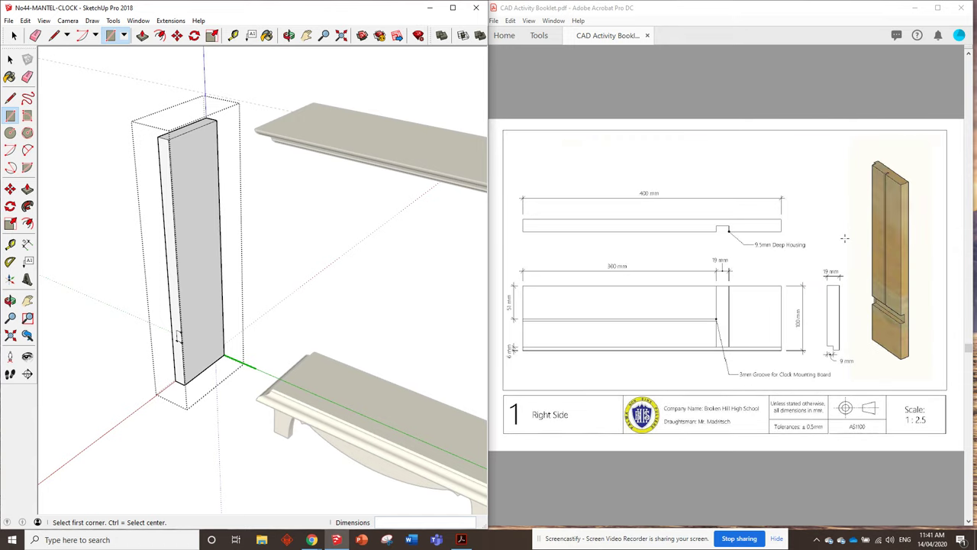
scroll(886, 230, "down", 2)
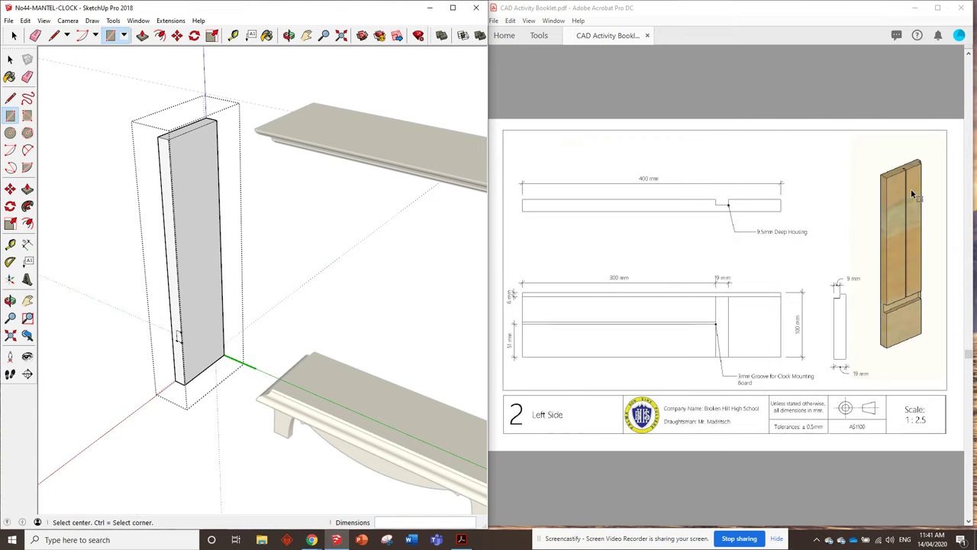
scroll(909, 192, "up", 4, "ctrl")
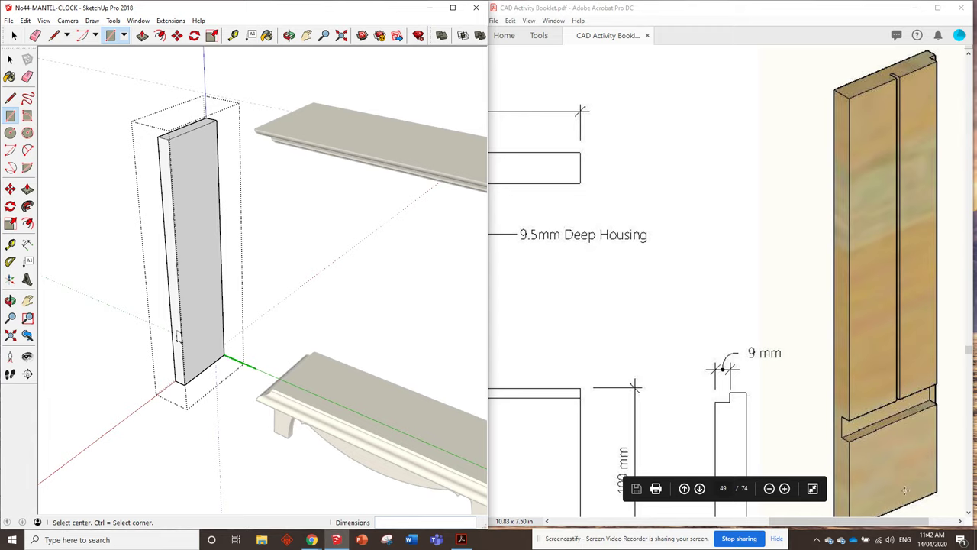
scroll(901, 366, "down", 1)
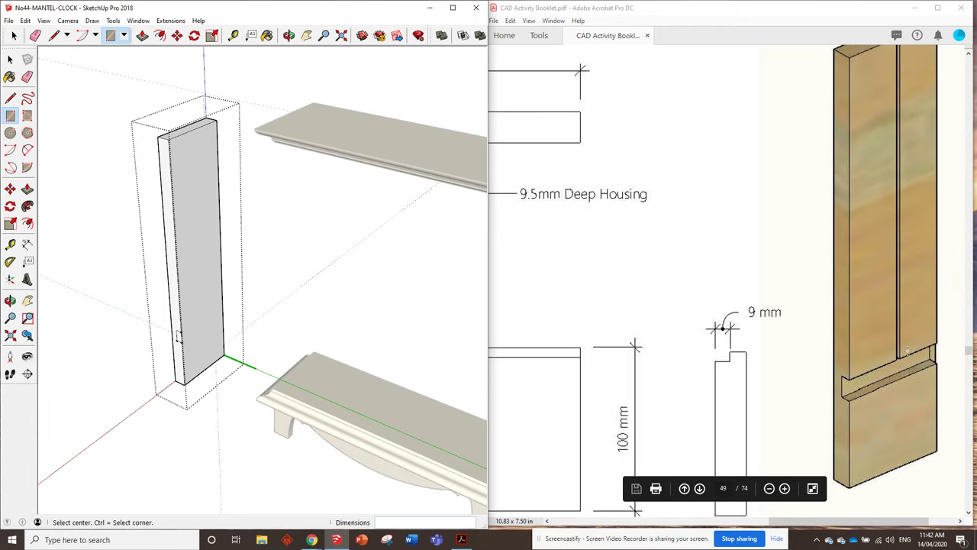
scroll(907, 351, "up", 1)
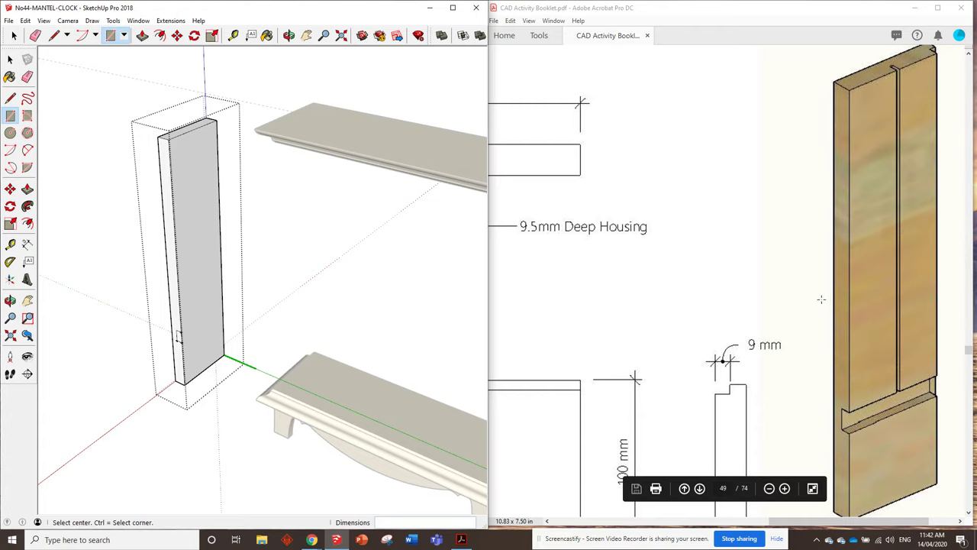
scroll(823, 285, "down", 1)
scroll(825, 280, "down", 2, "ctrl")
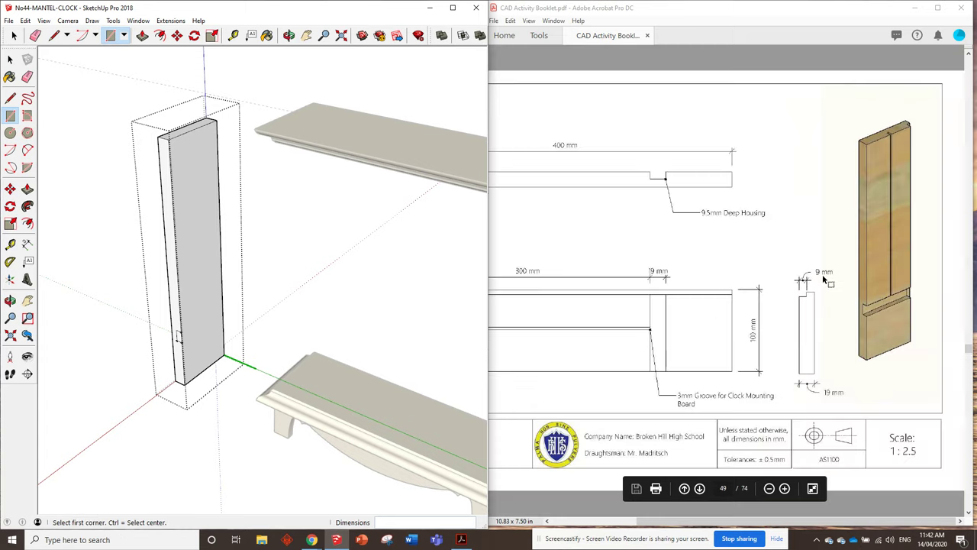
scroll(825, 281, "down", 1, "ctrl")
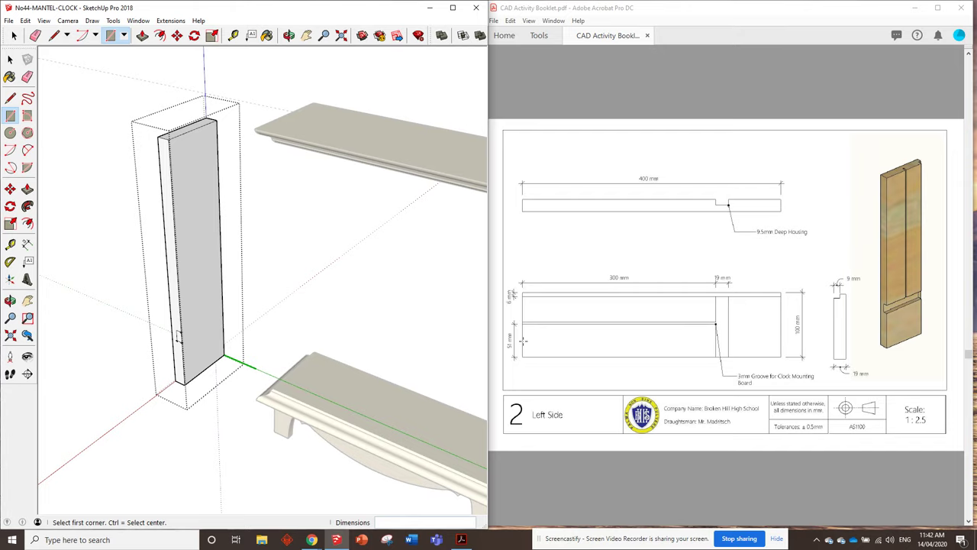
Step: Place a 5 mm guide at the top corner and draw the groove rectangle on the top face
scroll(92, 135, "up", 5)
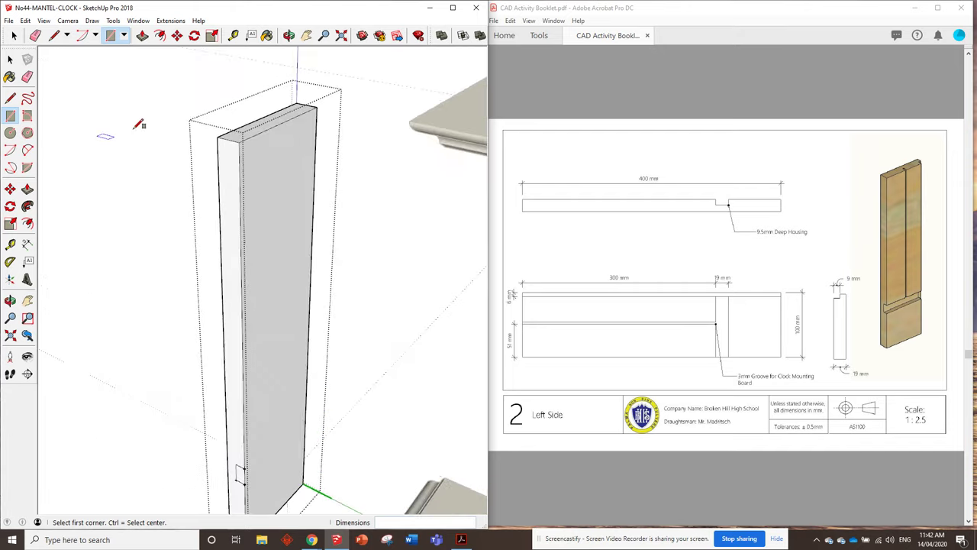
left_click(233, 35)
left_click(237, 168)
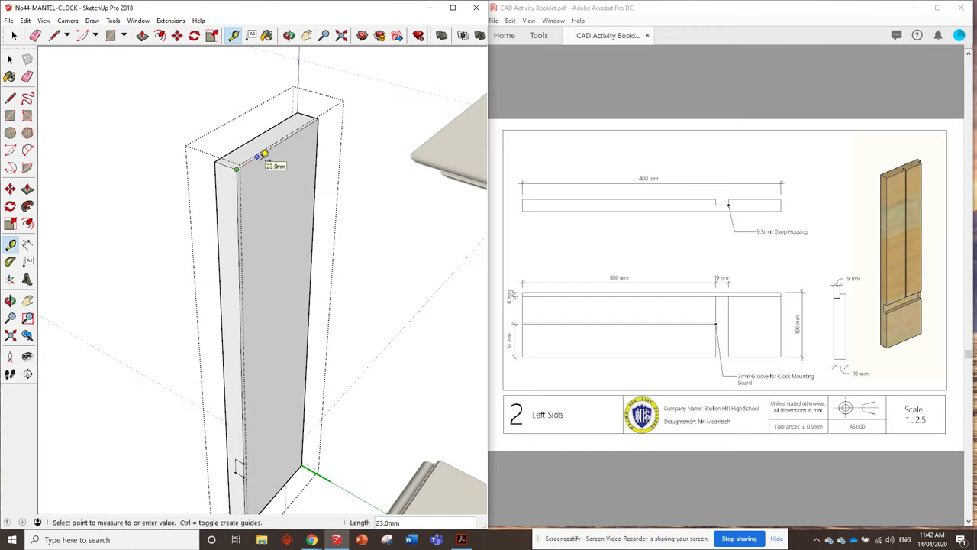
type("5")
key("Return")
scroll(271, 183, "up", 3)
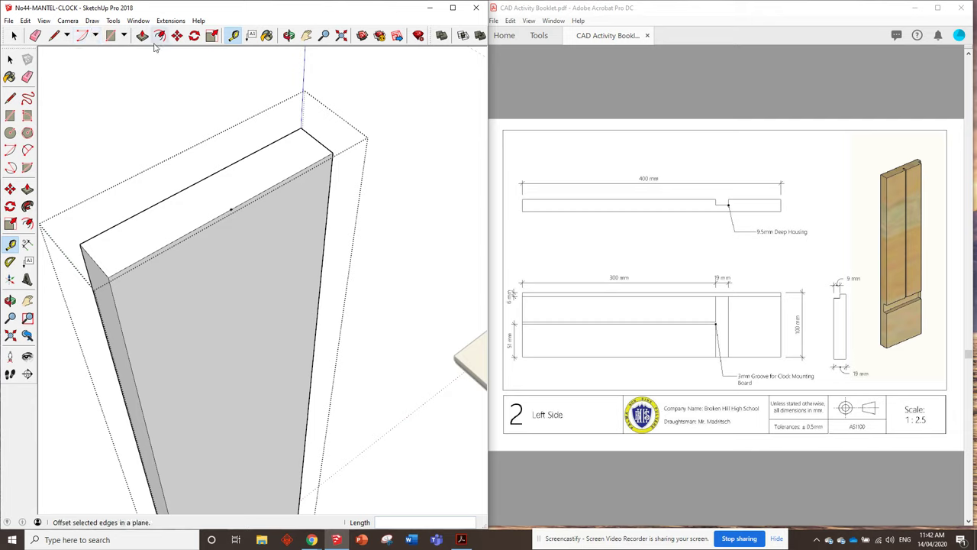
left_click(109, 38)
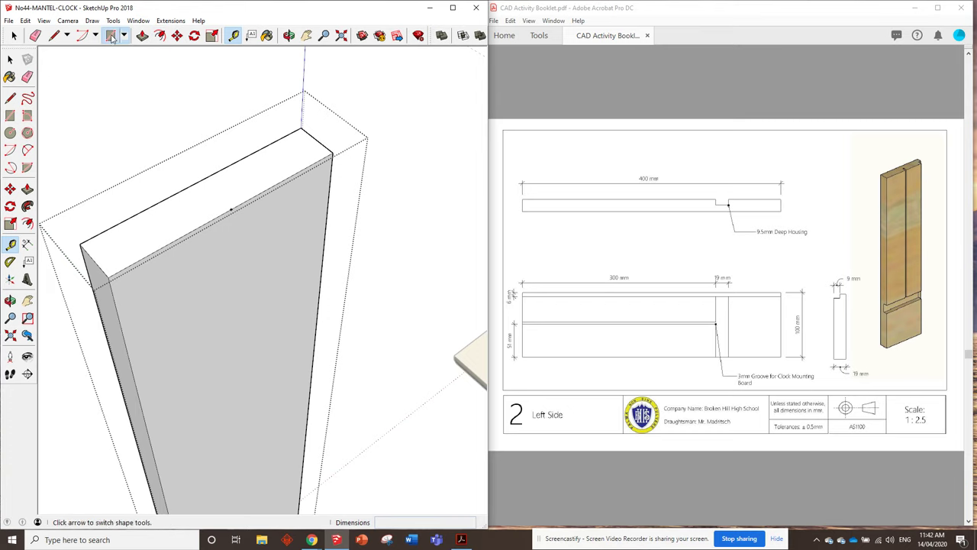
left_click(231, 208)
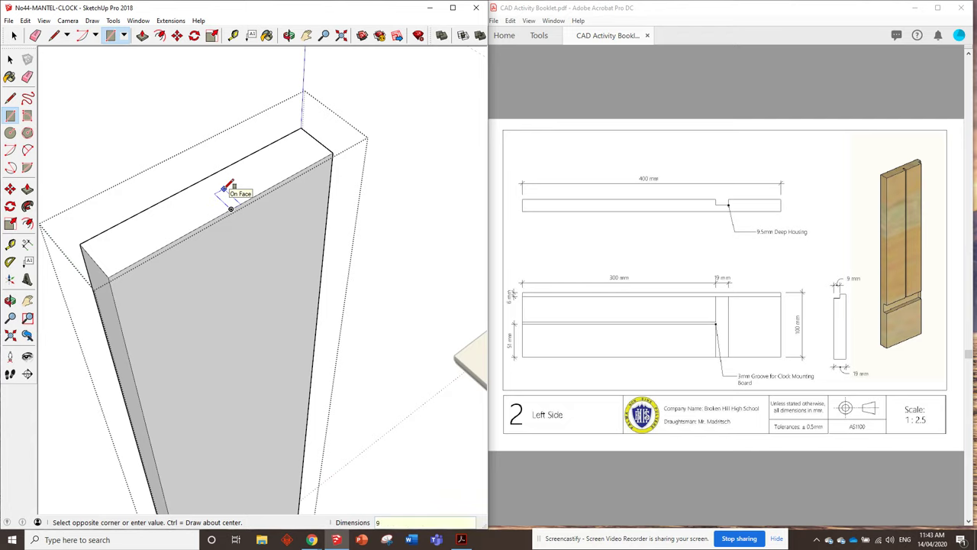
left_click(224, 189)
Step: Push the rectangle down the full 400 mm length of the panel
key("m")
key("p")
scroll(224, 208, "down", 2)
left_click(227, 211)
scroll(251, 268, "down", 3)
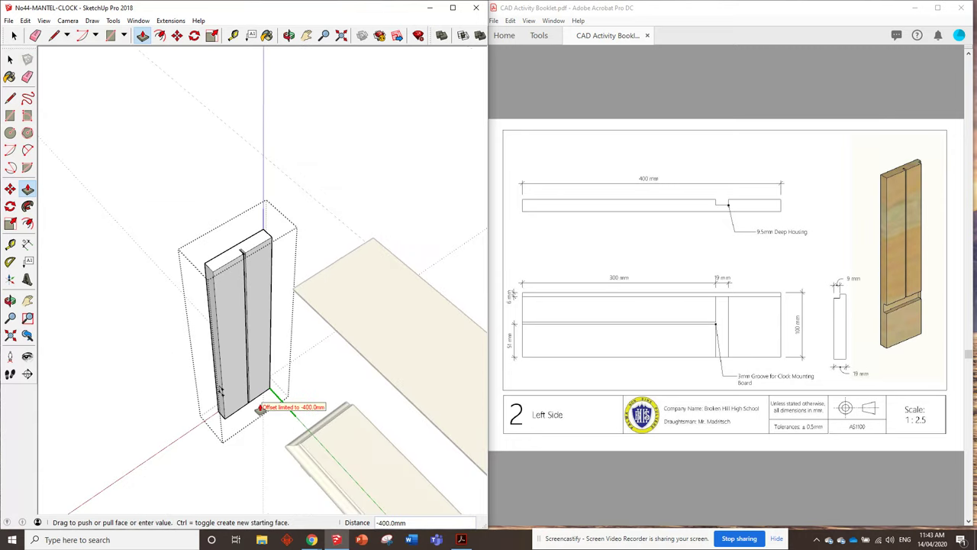
middle_click_drag(260, 408, 207, 153)
left_click(218, 338)
mouse_move(218, 338)
middle_mouse_down()
mouse_move(350, 318)
mouse_move(304, 402)
mouse_move(295, 391)
middle_mouse_up()
scroll(283, 338, "up", 1)
mouse_move(271, 299)
middle_mouse_down()
mouse_move(240, 379)
mouse_move(202, 279)
middle_mouse_up()
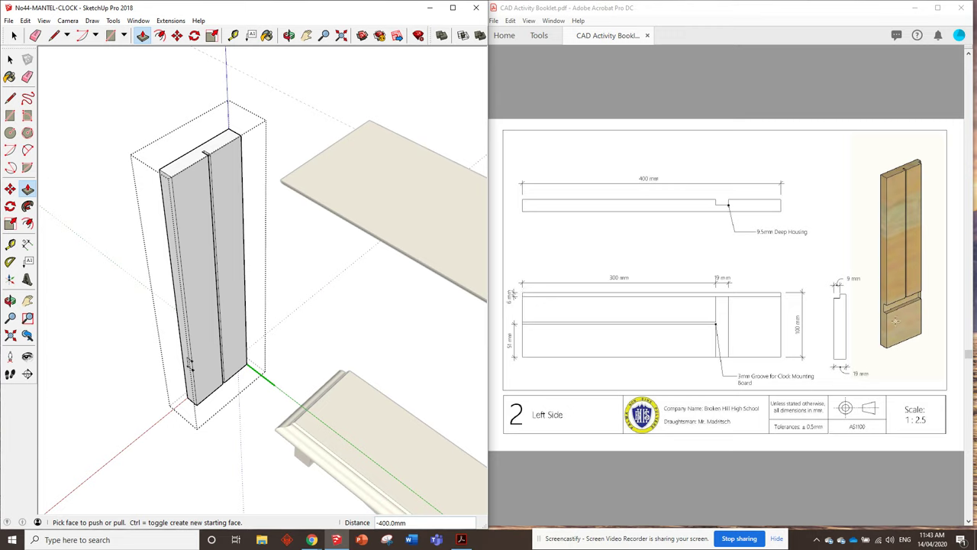
Step: Add a guide 9 mm from the board's top corner
scroll(301, 164, "up", 5)
mouse_move(242, 135)
middle_mouse_down()
mouse_move(295, 247)
mouse_move(226, 208)
middle_mouse_up()
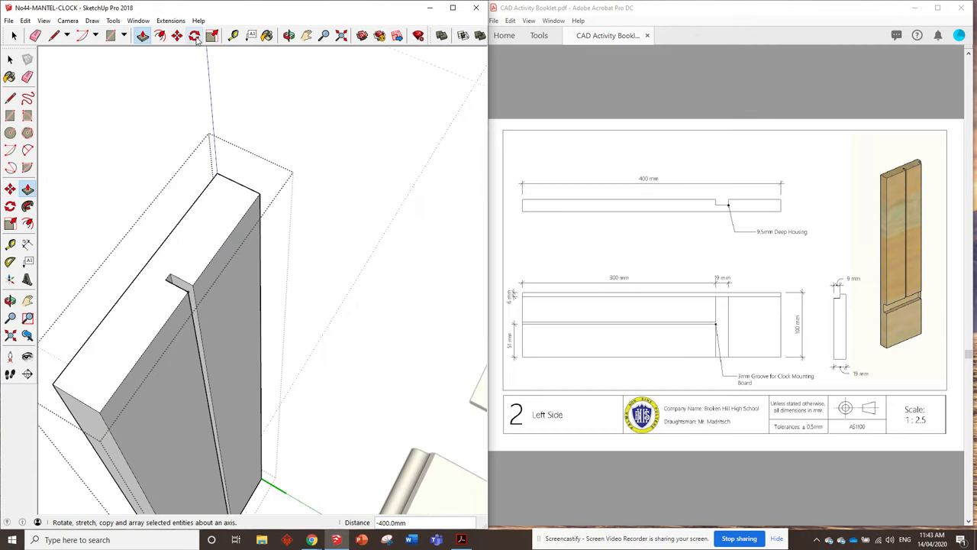
left_click(233, 35)
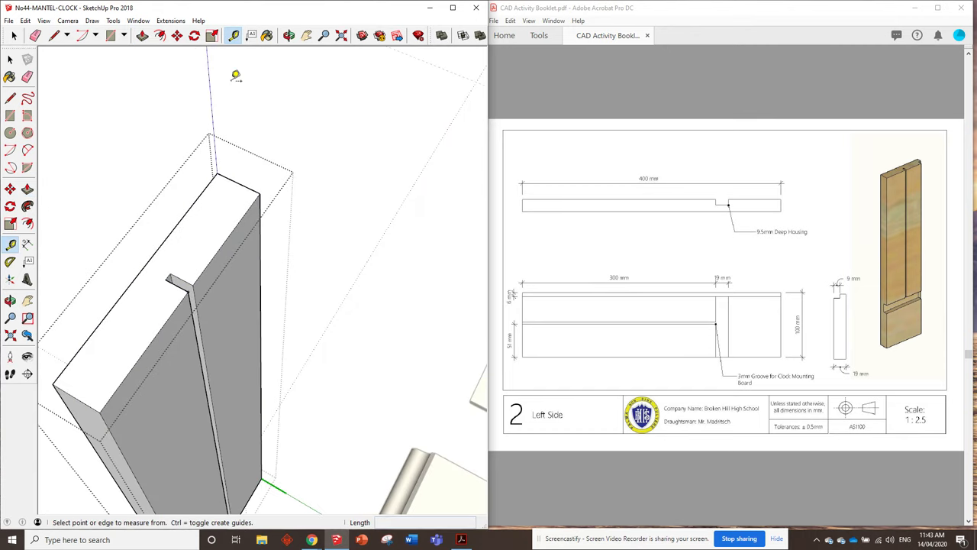
left_click(262, 189)
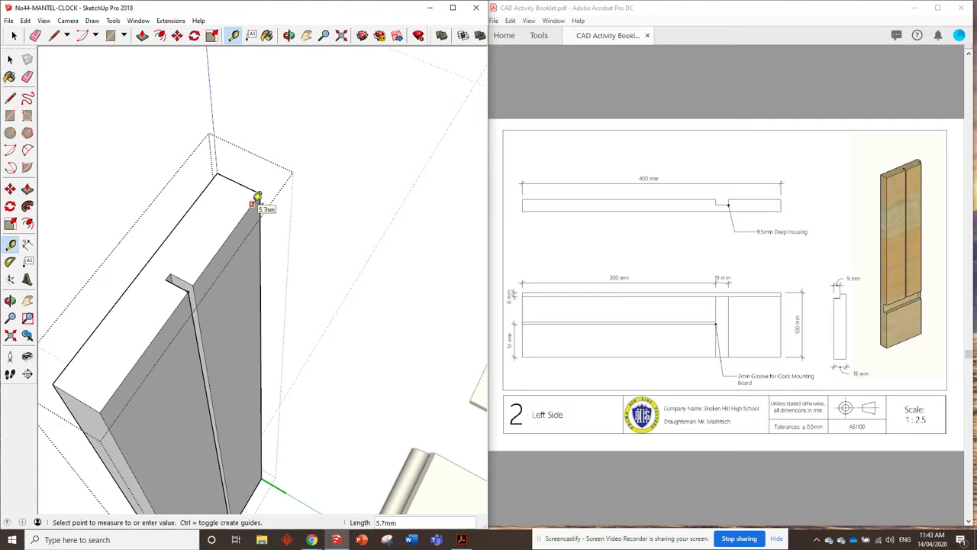
left_click(258, 200)
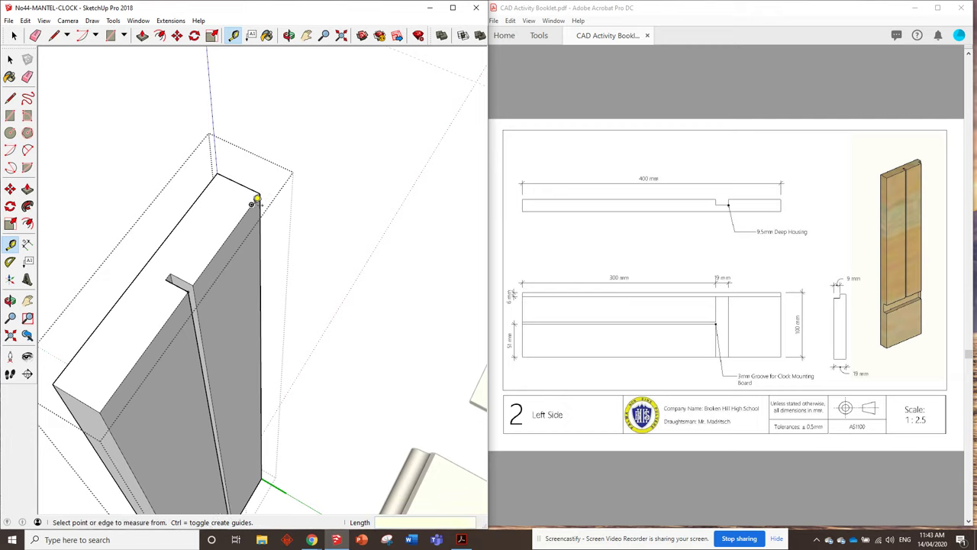
left_click(253, 202)
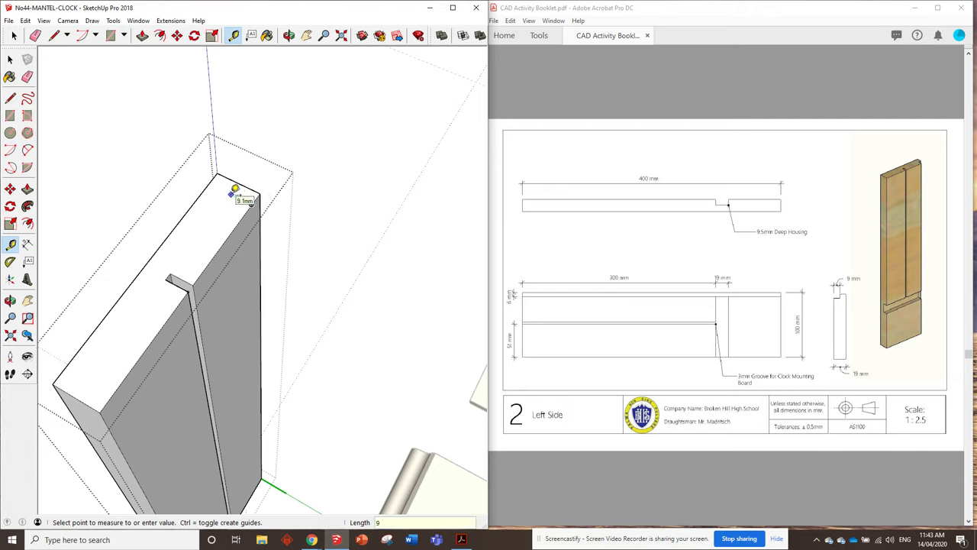
type("9")
key("Return")
Step: Draw a 9 × 6 mm rectangle on the top and push it down the board
left_click(111, 35)
left_click(231, 194)
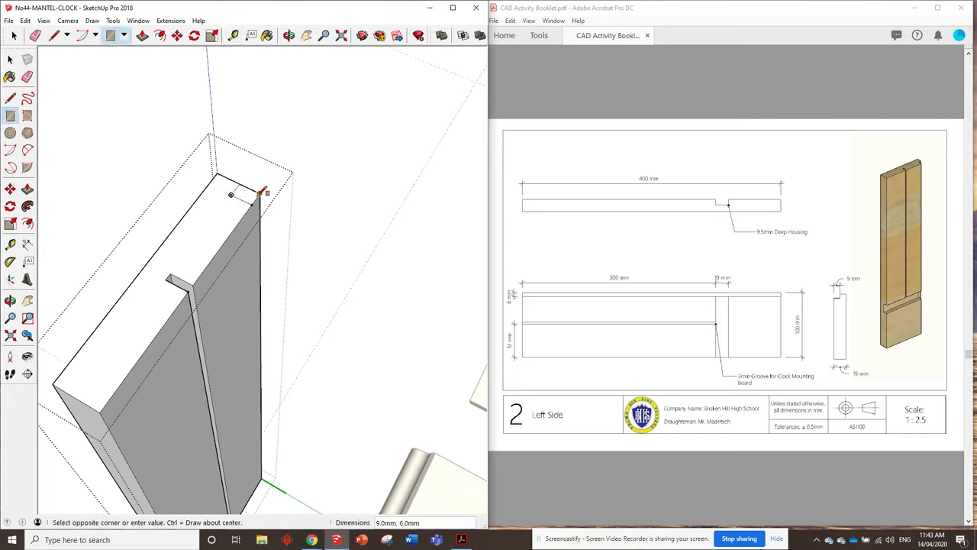
left_click(261, 190)
left_click(143, 35)
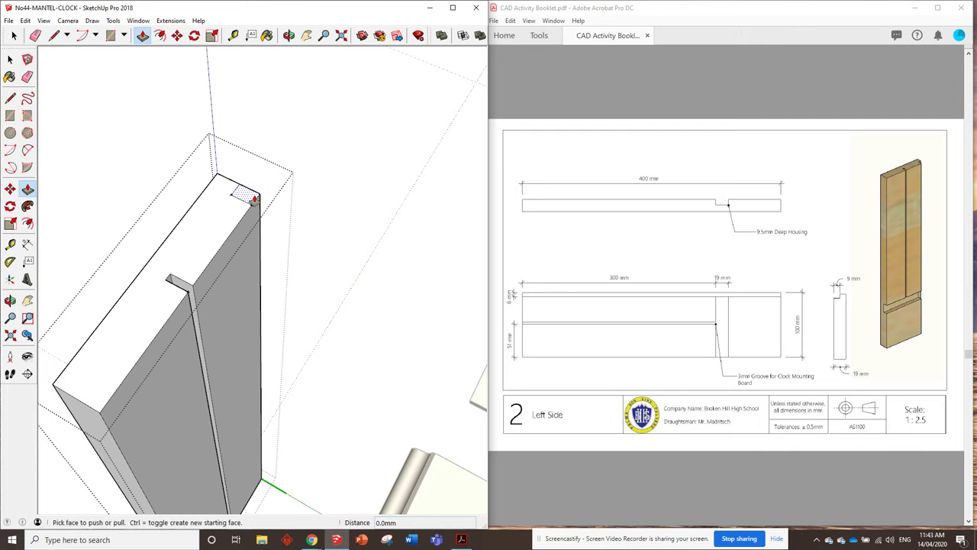
left_click(255, 200)
mouse_move(262, 475)
middle_mouse_down()
mouse_move(217, 389)
mouse_move(155, 377)
mouse_move(277, 371)
mouse_move(135, 328)
mouse_move(181, 300)
mouse_move(137, 191)
mouse_move(184, 181)
mouse_move(403, 238)
mouse_move(384, 231)
middle_mouse_up()
Step: Orbit to the grooved face, attempt pushing the rectangle across, then cancel
scroll(227, 186, "down", 3)
scroll(251, 189, "down", 2)
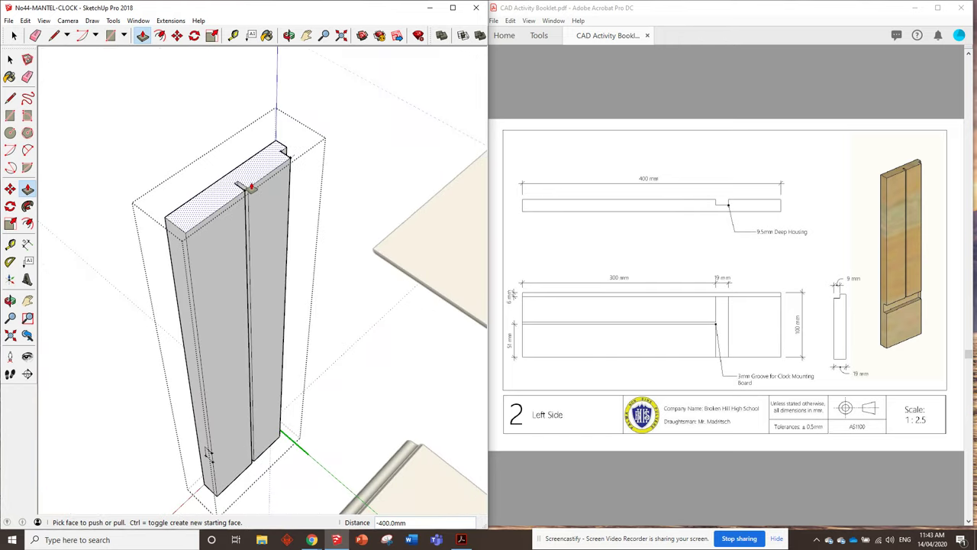
mouse_move(251, 190)
middle_mouse_down()
mouse_move(279, 146)
mouse_move(305, 179)
mouse_move(286, 203)
mouse_move(260, 321)
middle_mouse_up()
scroll(249, 399, "up", 3)
scroll(300, 353, "up", 2)
mouse_move(300, 354)
middle_mouse_down()
mouse_move(312, 233)
mouse_move(221, 365)
middle_mouse_up()
left_click_drag(203, 356, 270, 356)
middle_click(296, 335)
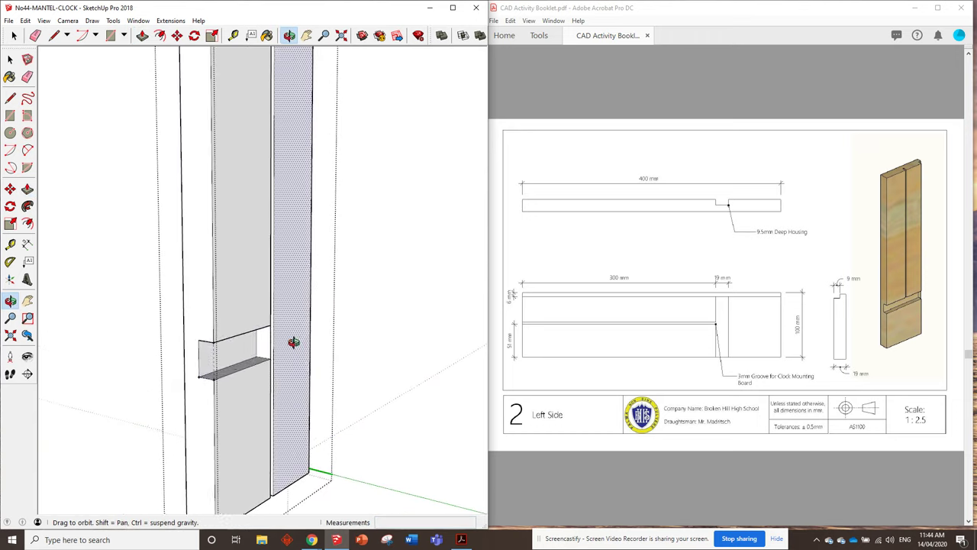
mouse_move(297, 335)
middle_mouse_down()
mouse_move(338, 234)
mouse_move(227, 298)
mouse_move(248, 340)
middle_mouse_up()
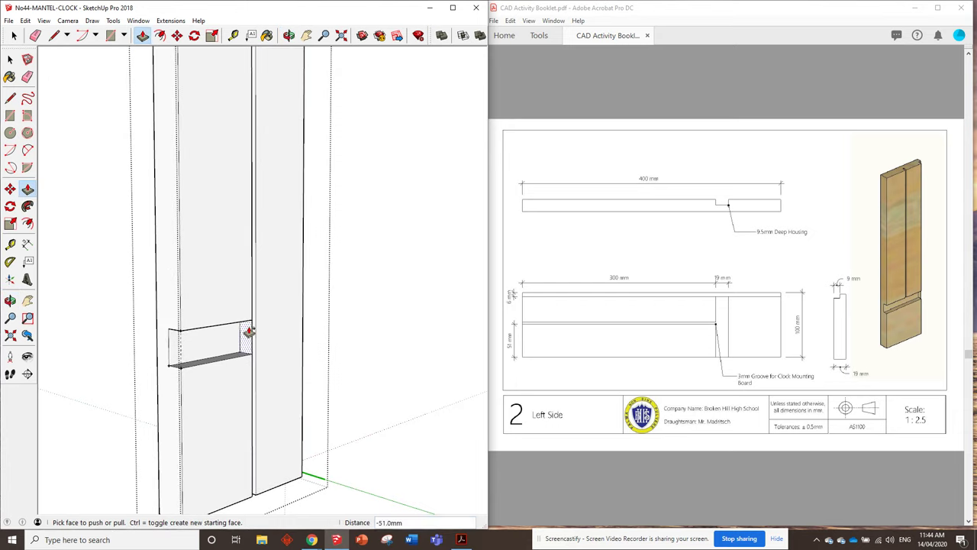
key("Escape")
Step: Draw two lines across the face to mark out the housing band
key("l")
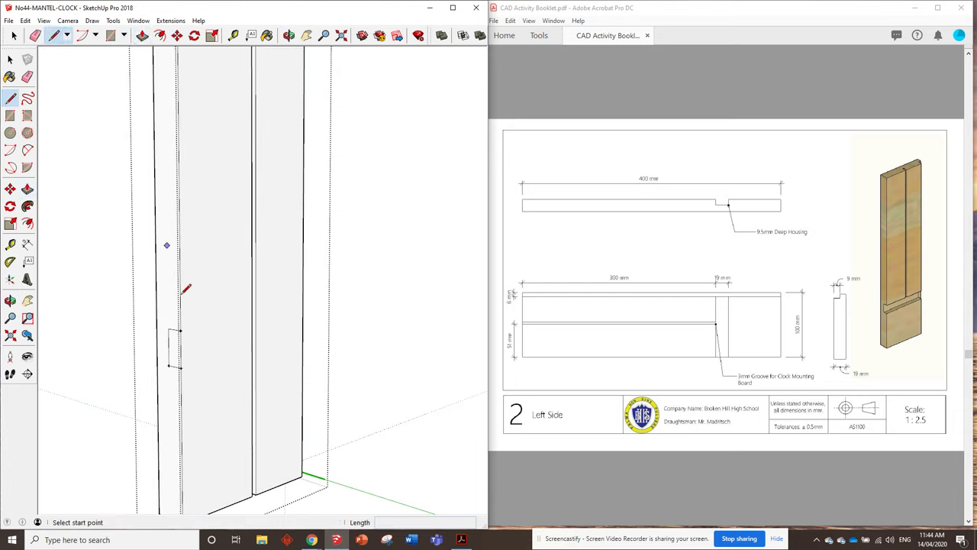
left_click(180, 330)
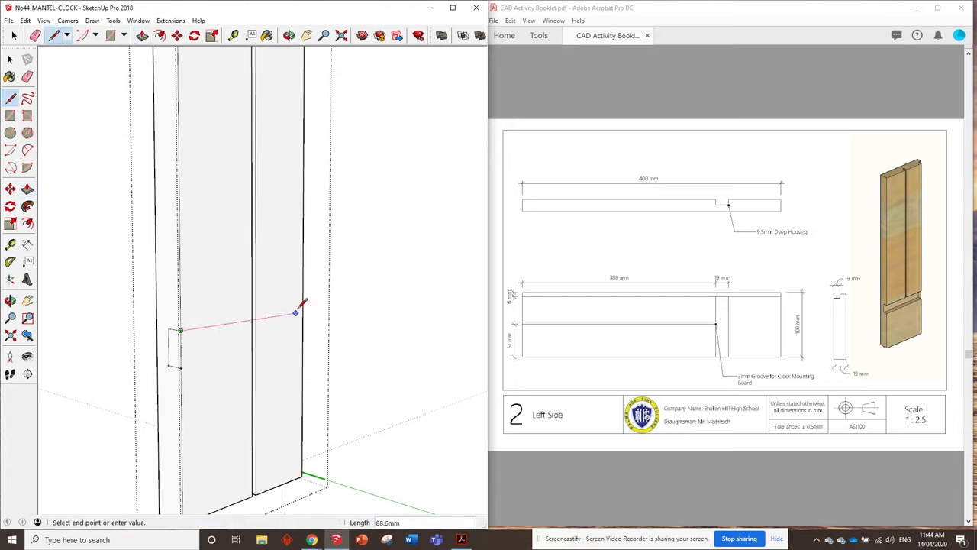
left_click(303, 311)
left_click(180, 367)
left_click(302, 343)
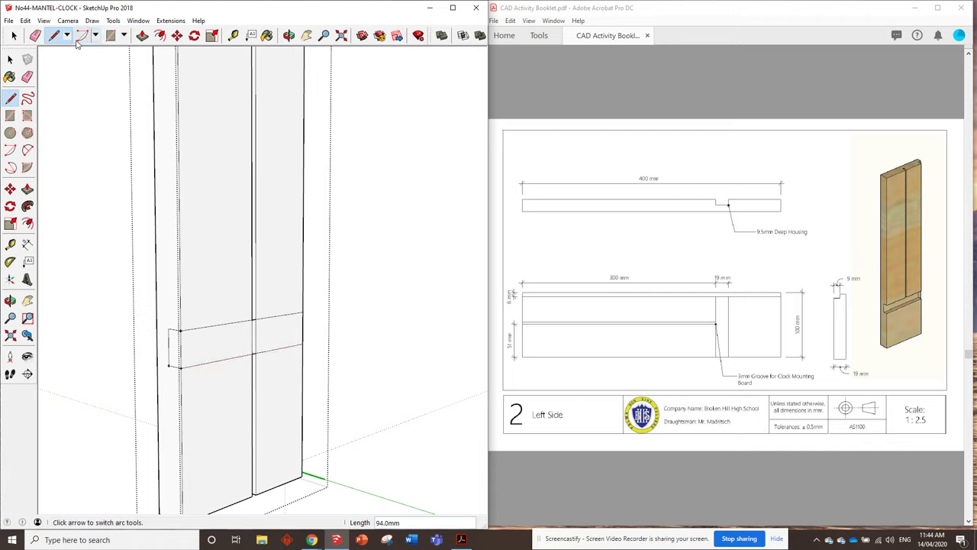
Step: Push both band faces in 9.5 mm to form the housing
left_click(142, 35)
left_click(217, 361)
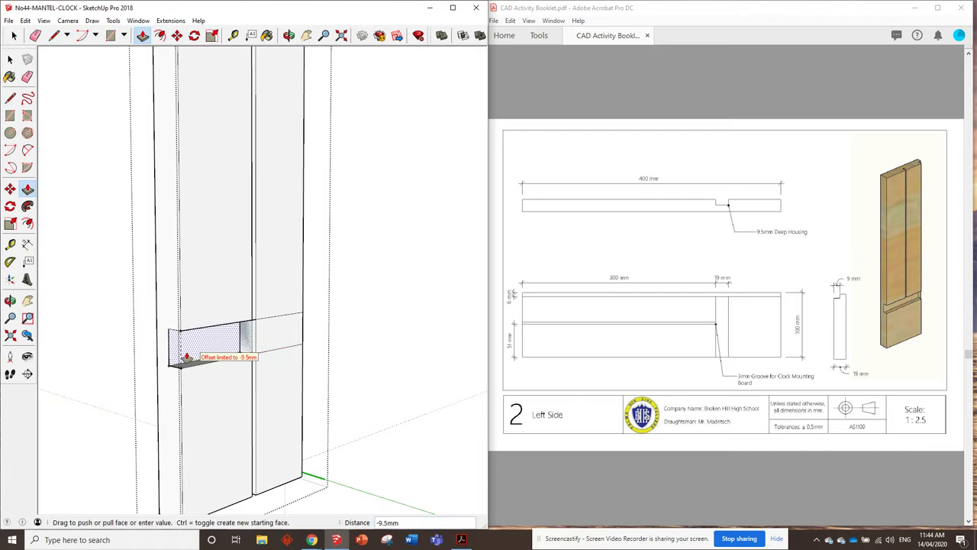
left_click(212, 355)
left_click(276, 345)
left_click(306, 338)
middle_click_drag(305, 338, 221, 327)
scroll(222, 327, "up", 3)
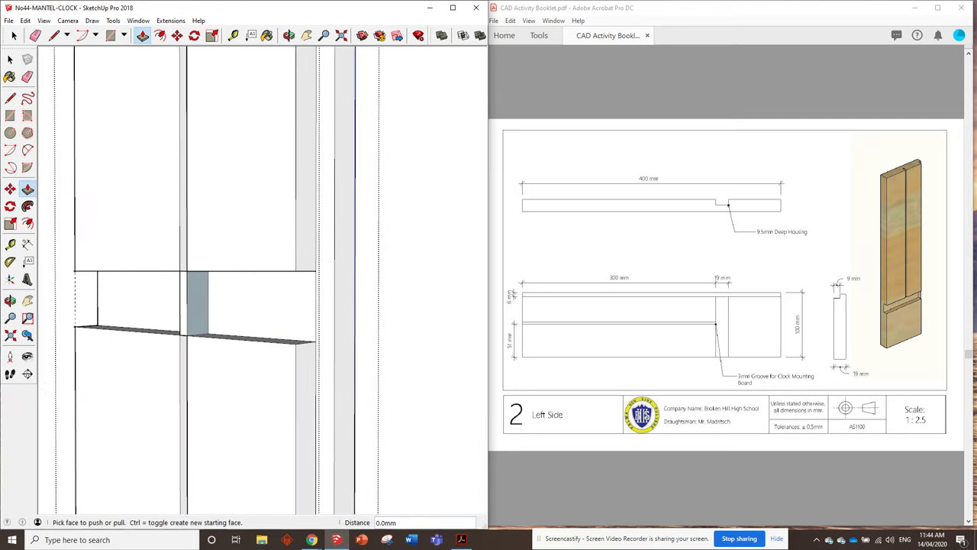
Step: Erase the stray face edge in the groove and orbit close to the grooved boards
key("e")
left_click(198, 280)
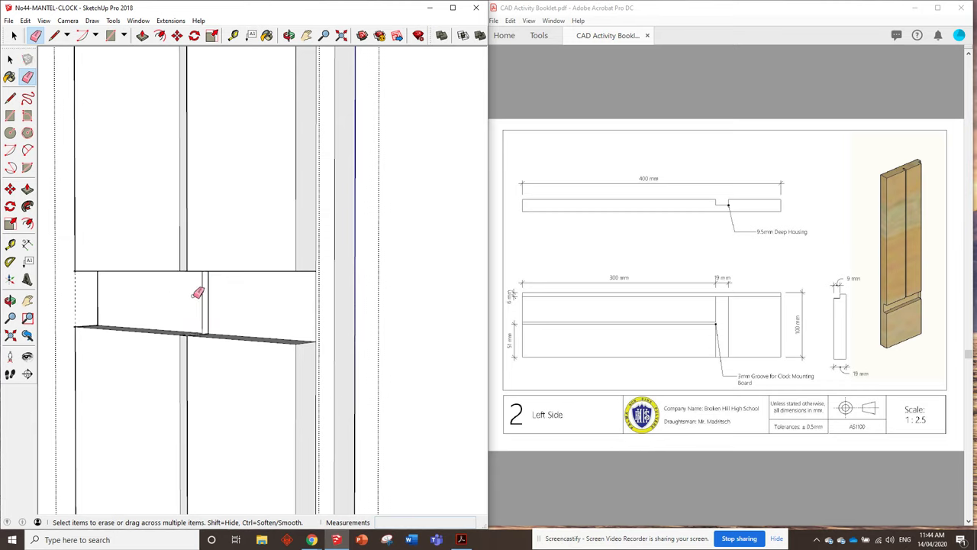
mouse_move(189, 290)
middle_mouse_down()
mouse_move(330, 298)
mouse_move(313, 280)
mouse_move(233, 277)
mouse_move(242, 85)
middle_mouse_up()
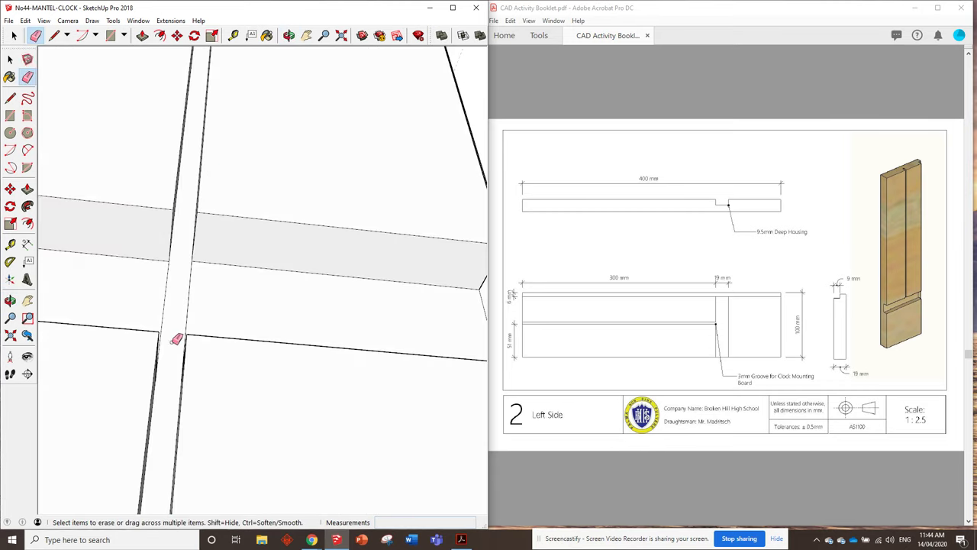
mouse_move(178, 338)
middle_mouse_down()
mouse_move(226, 222)
mouse_move(175, 283)
mouse_move(214, 292)
mouse_move(208, 286)
mouse_move(290, 445)
mouse_move(283, 414)
middle_mouse_up()
mouse_move(279, 373)
middle_mouse_down()
mouse_move(155, 333)
mouse_move(181, 277)
mouse_move(243, 287)
mouse_move(247, 321)
mouse_move(303, 336)
middle_mouse_up()
Step: Push the large board face in 0.5mm to even it up
left_click(143, 37)
left_click(238, 156)
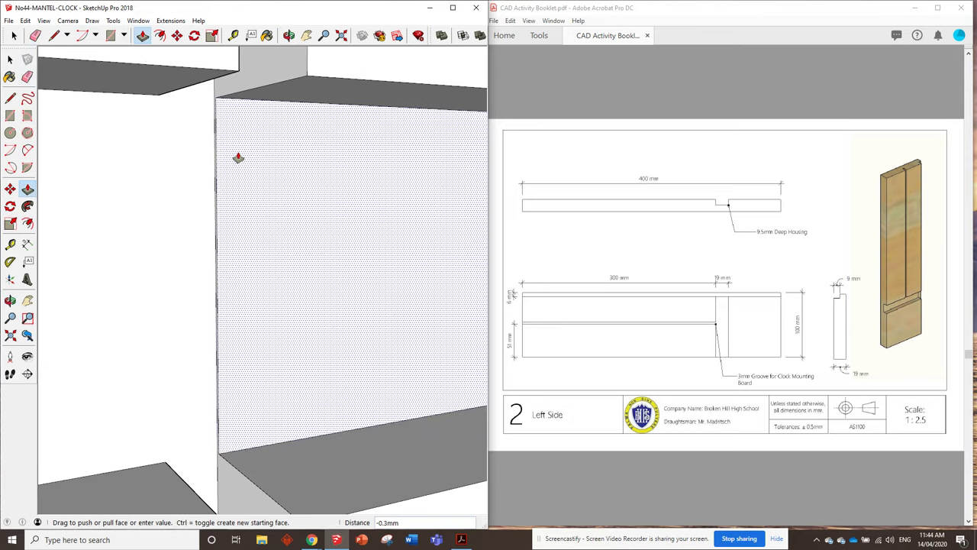
left_click(245, 200)
scroll(244, 200, "down", 3)
scroll(229, 209, "up", 1)
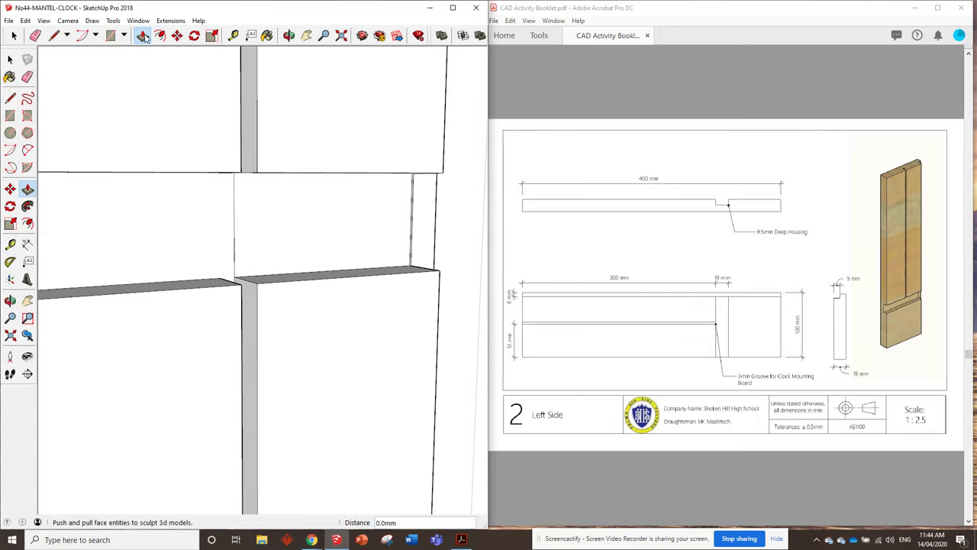
Step: Return to the Eraser and look around the board junction for leftover edges
left_click(35, 35)
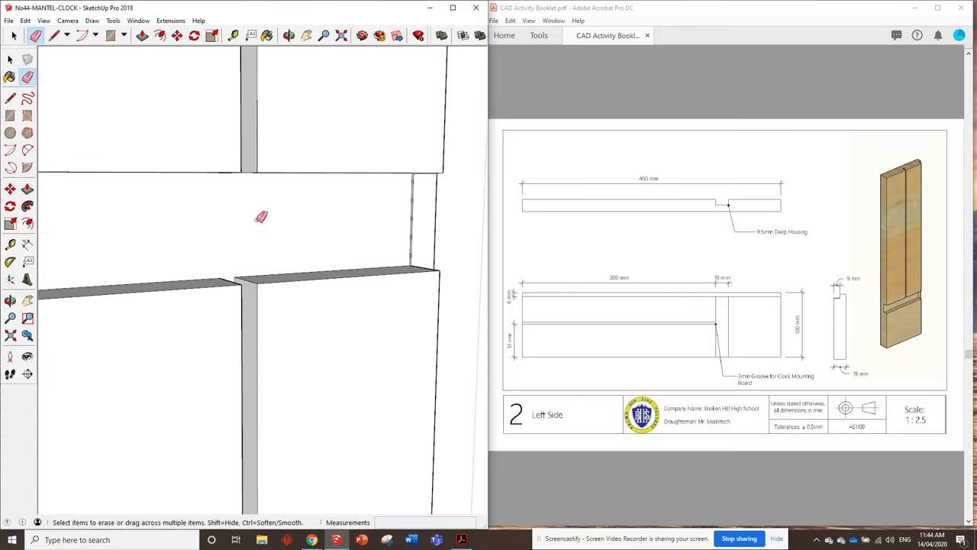
scroll(266, 221, "down", 5)
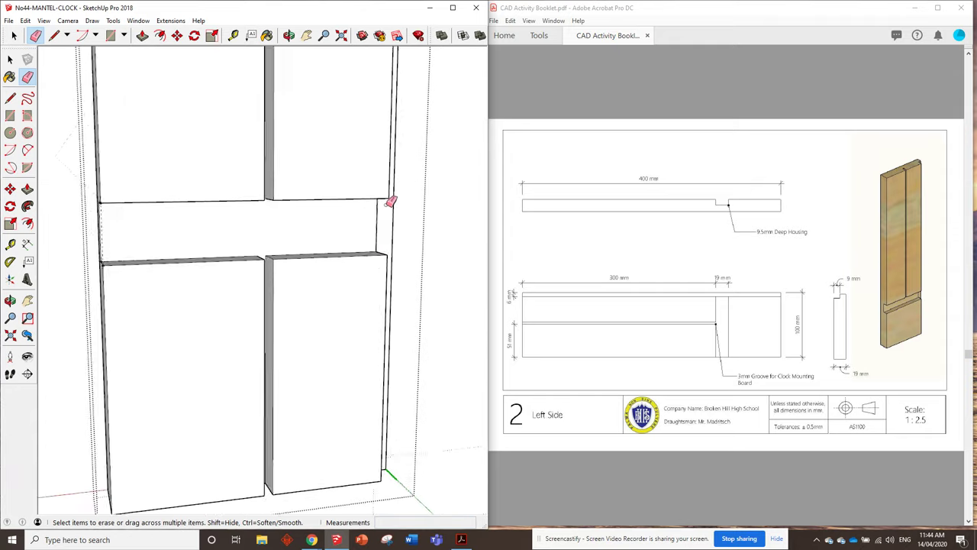
scroll(385, 214, "up", 2)
mouse_move(369, 233)
middle_mouse_down()
mouse_move(480, 211)
mouse_move(417, 212)
mouse_move(374, 196)
middle_mouse_up()
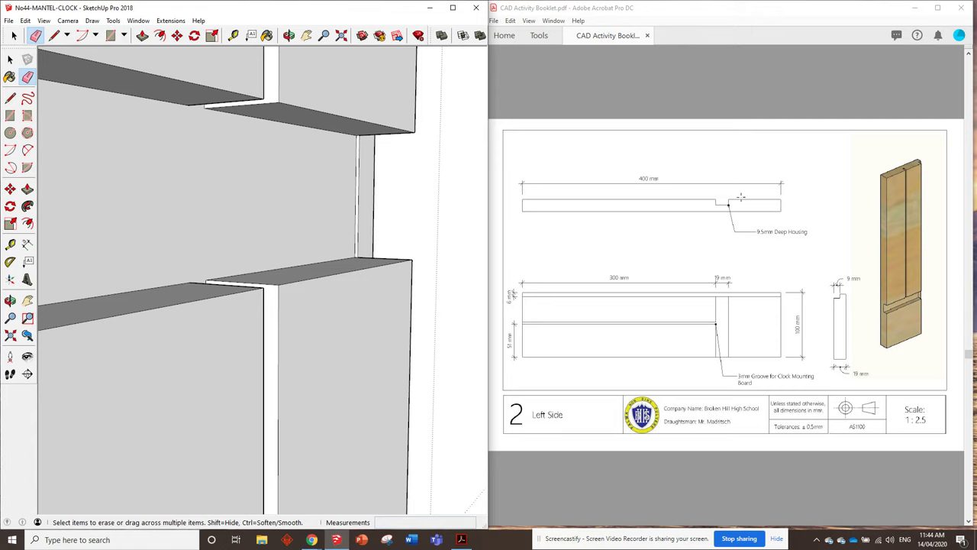
Step: Push the narrow vertical face in the groove in 0.5mm
left_click(142, 35)
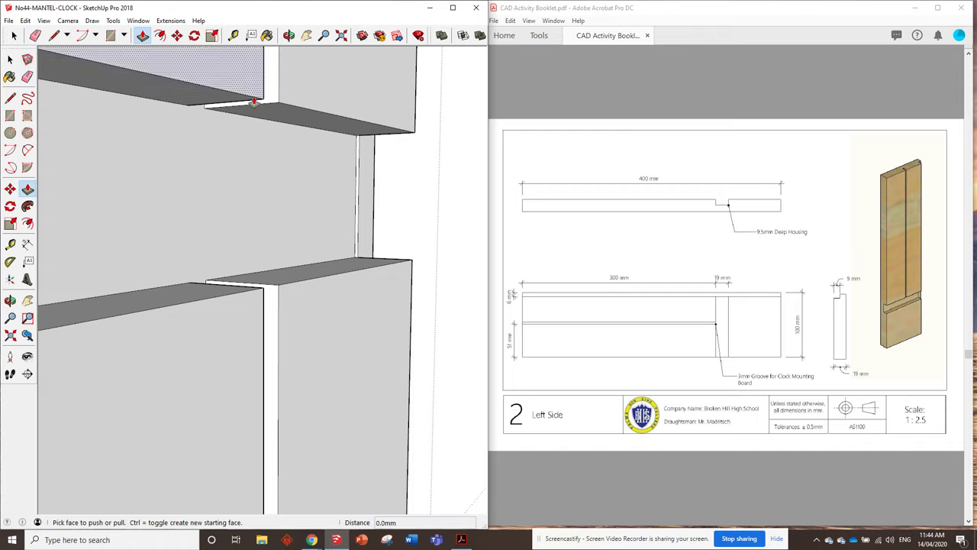
left_click(369, 203)
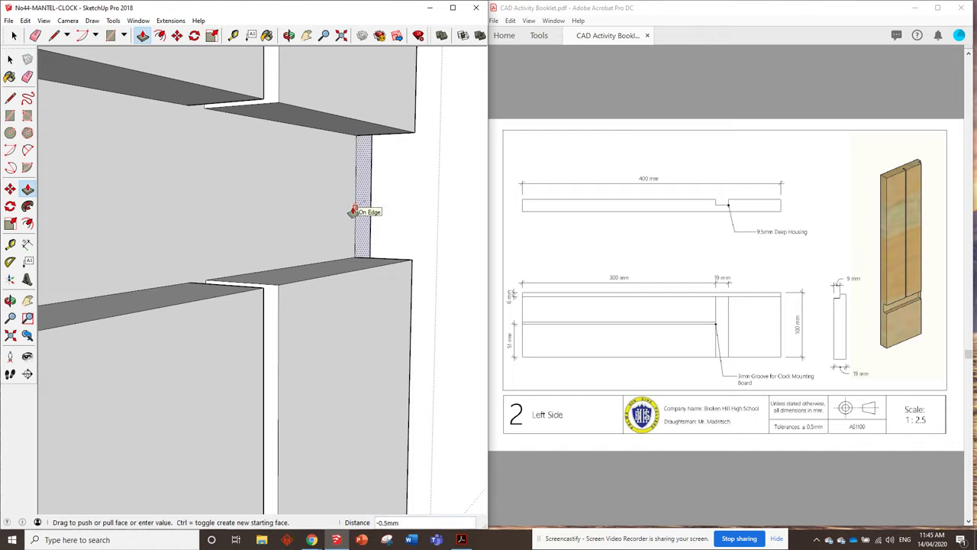
left_click(354, 212)
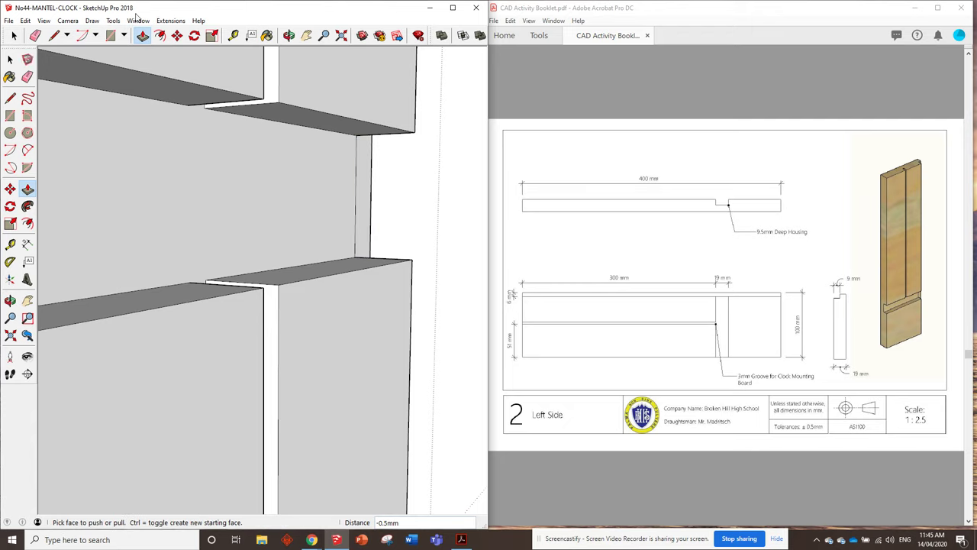
Step: Inspect the grooved board and cabinet from several angles for leftover edges
left_click(35, 36)
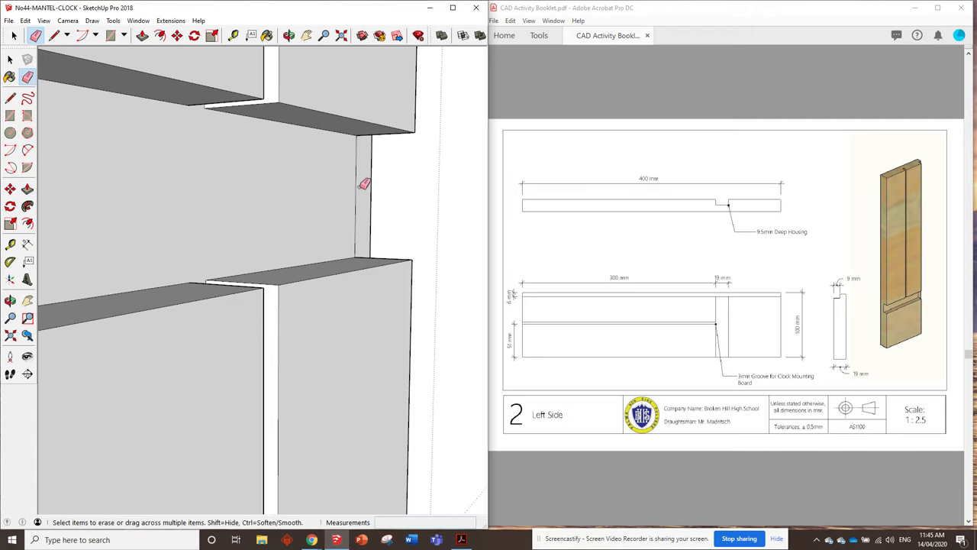
scroll(349, 192, "down", 5)
middle_click_drag(355, 152, 323, 291)
scroll(323, 279, "down", 5)
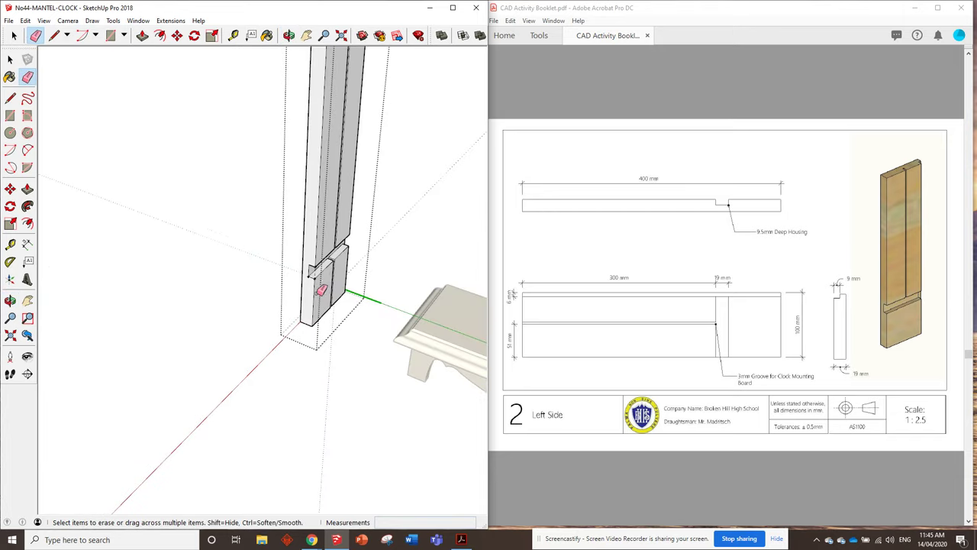
scroll(355, 235, "up", 3)
scroll(355, 235, "up", 3)
mouse_move(351, 229)
middle_mouse_down()
mouse_move(255, 138)
mouse_move(303, 191)
middle_mouse_up()
scroll(320, 183, "up", 3)
mouse_move(386, 153)
middle_mouse_down()
mouse_move(219, 185)
mouse_move(379, 170)
middle_mouse_up()
scroll(340, 185, "down", 6)
scroll(312, 262, "up", 5)
mouse_move(321, 323)
middle_mouse_down()
mouse_move(333, 334)
mouse_move(349, 207)
mouse_move(223, 159)
mouse_move(219, 133)
mouse_move(369, 118)
mouse_move(350, 167)
middle_mouse_up()
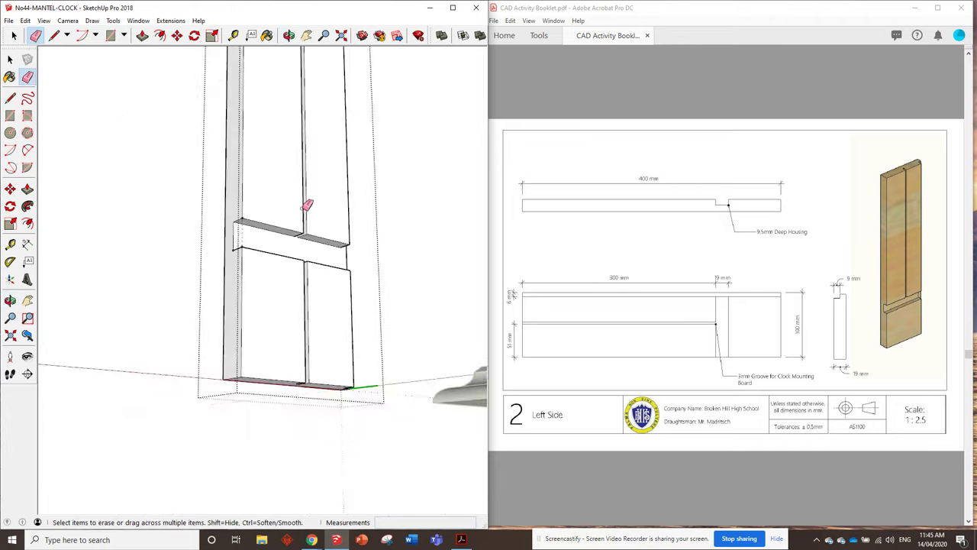
middle_click_drag(306, 204, 316, 404)
scroll(317, 404, "down", 5)
mouse_move(371, 251)
middle_mouse_down()
mouse_move(341, 243)
mouse_move(426, 223)
middle_mouse_up()
key("e")
Step: Close the Left Side component and delete all guide lines with Edit > Delete Guides
key("space")
left_click(226, 103)
left_click(28, 22)
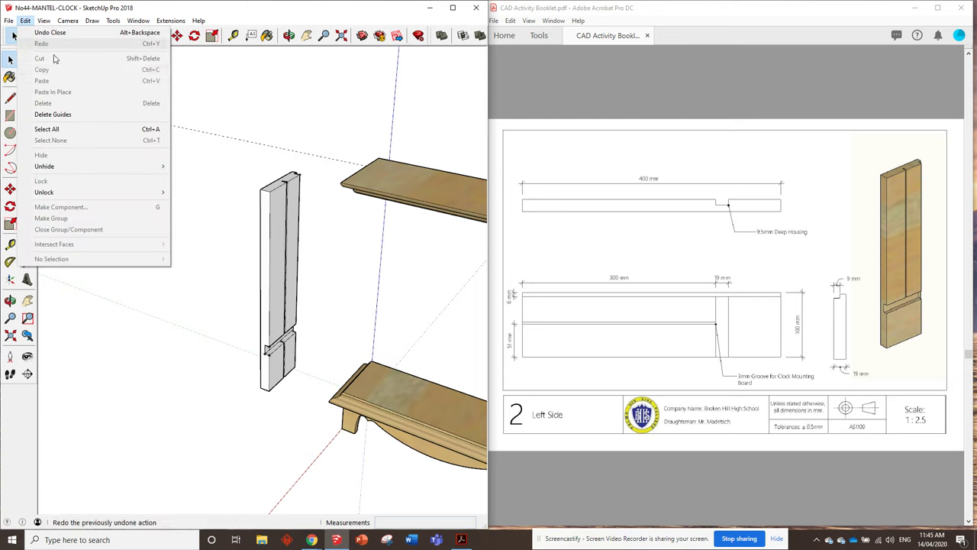
left_click(68, 117)
Step: Copy the Left Side panel into the gap between the base and top
middle_click_drag(285, 191, 246, 157)
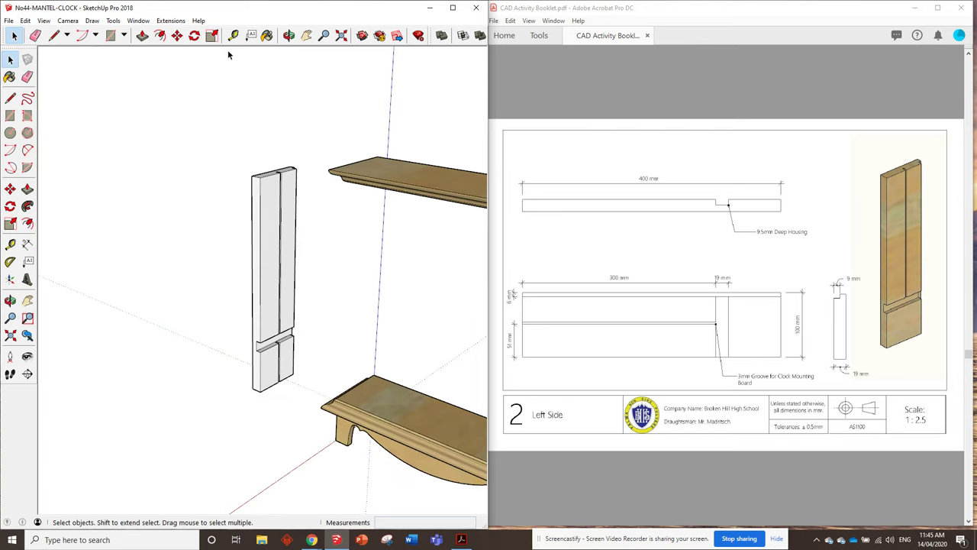
left_click(177, 35)
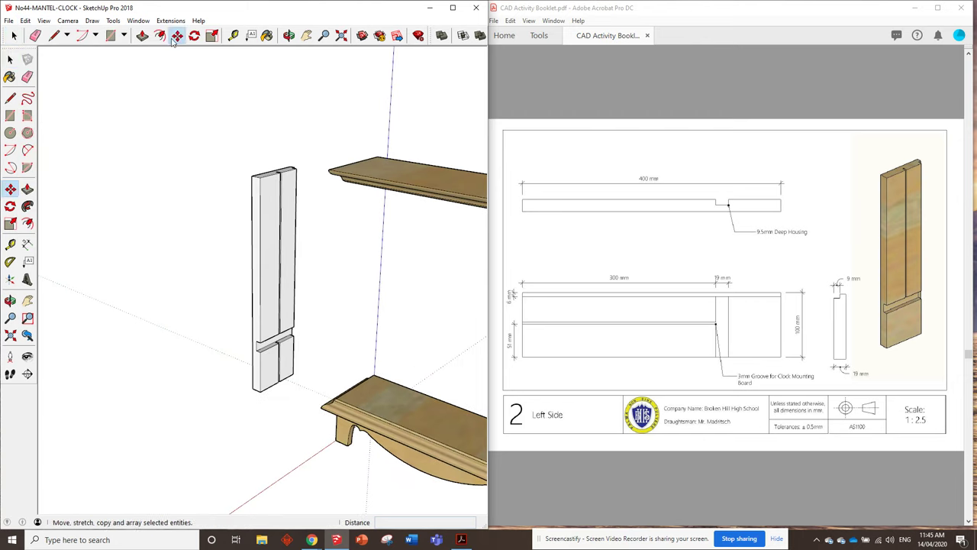
key("ctrl")
left_click(259, 178)
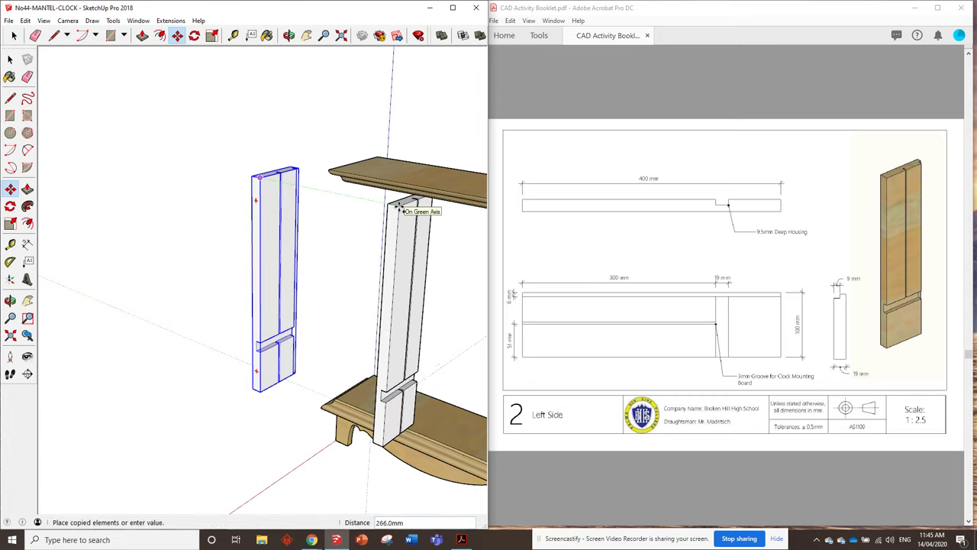
left_click(398, 205)
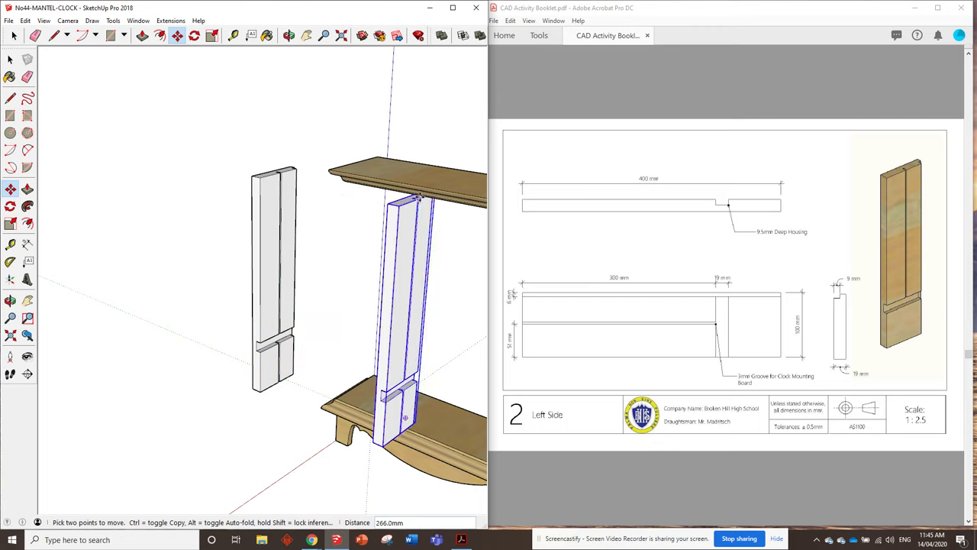
Step: Rotate the copied panel 180° about its top and orbit to check its placement
key("q")
left_click(399, 200)
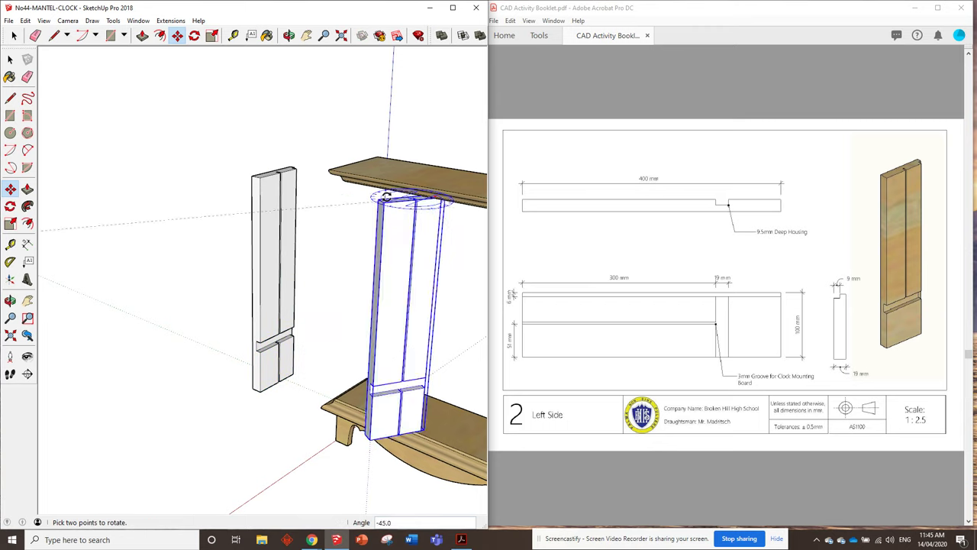
left_click(474, 145)
middle_click_drag(469, 150, 436, 306)
key("m")
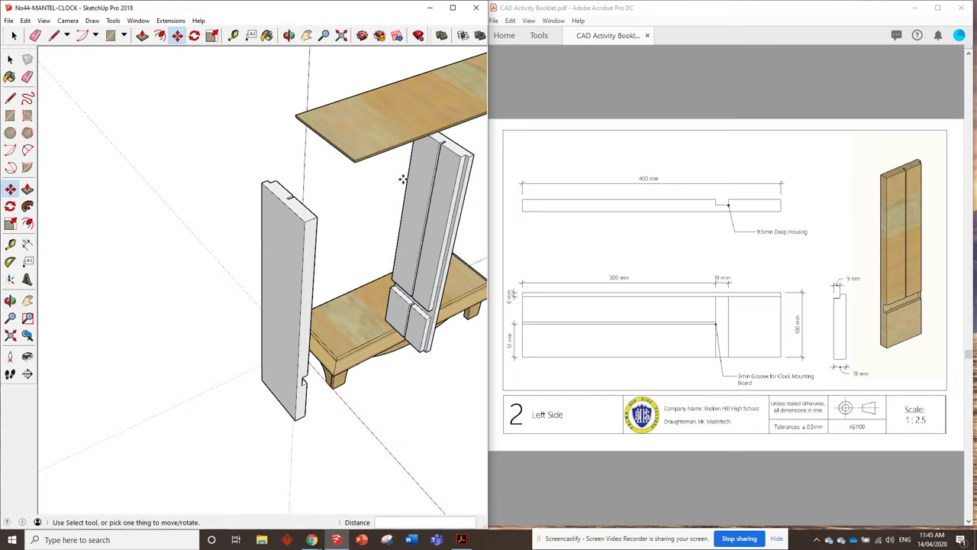
middle_click_drag(388, 177, 425, 131)
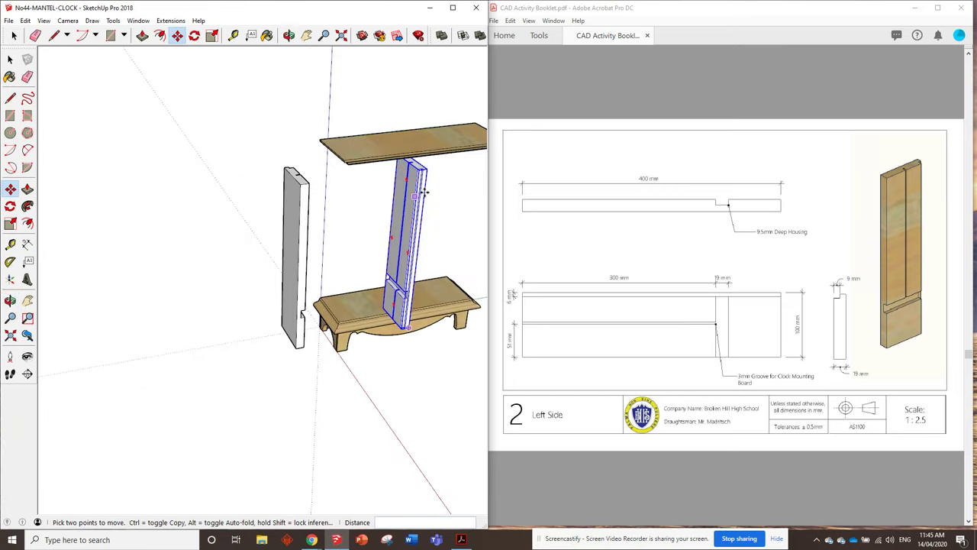
middle_click_drag(427, 188, 294, 204)
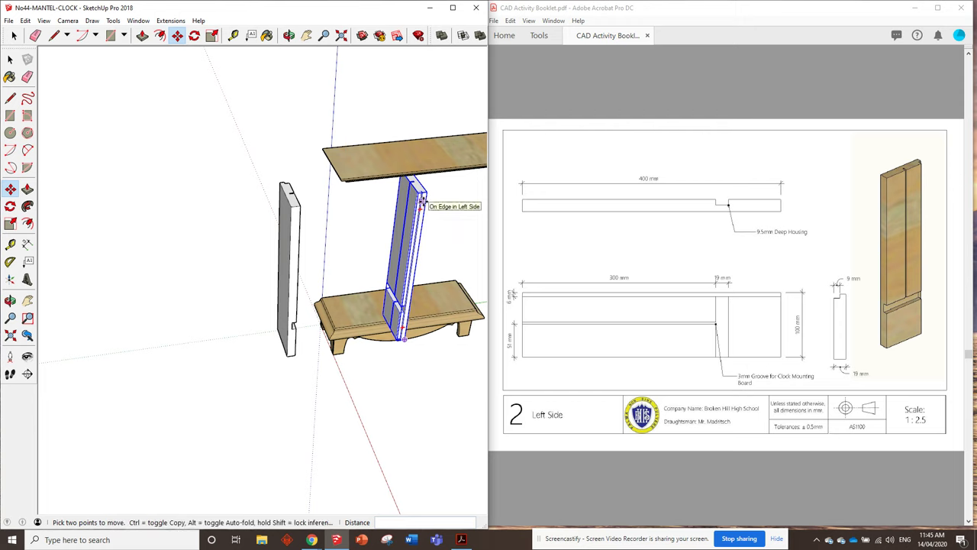
scroll(412, 211, "up", 2)
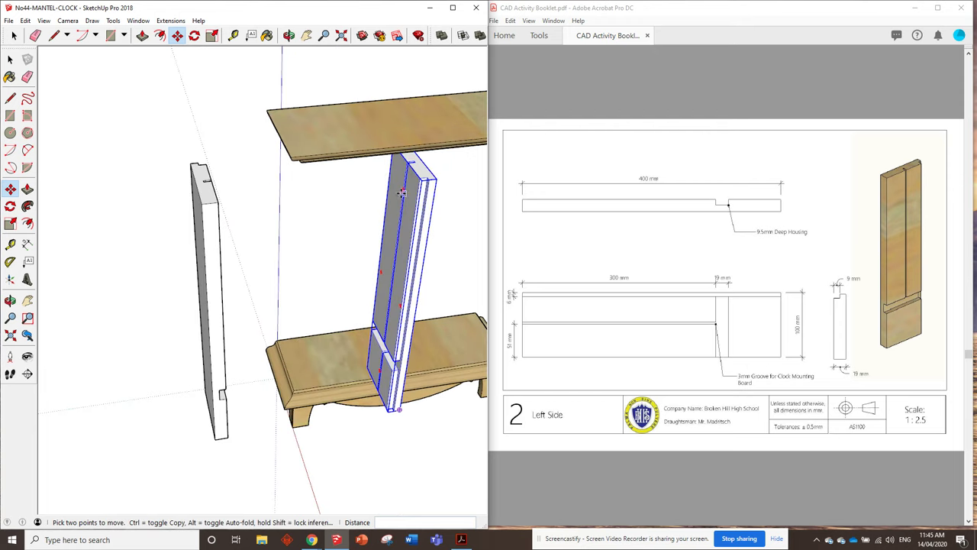
key("space")
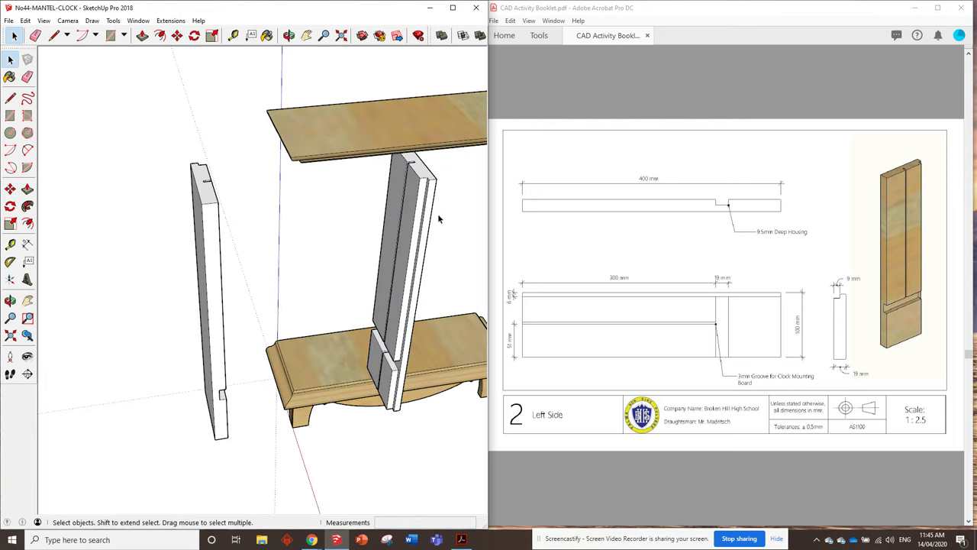
Step: Delete the copied upright panel
left_click(408, 213)
key("Delete")
mouse_move(408, 213)
middle_mouse_down()
mouse_move(291, 219)
mouse_move(276, 284)
middle_mouse_up()
mouse_move(165, 200)
middle_mouse_down()
mouse_move(203, 146)
mouse_move(199, 134)
mouse_move(239, 280)
mouse_move(248, 115)
middle_mouse_up()
Step: Draw a 100 by 19 mm rectangle on the base and raise it 400mm
left_click(233, 35)
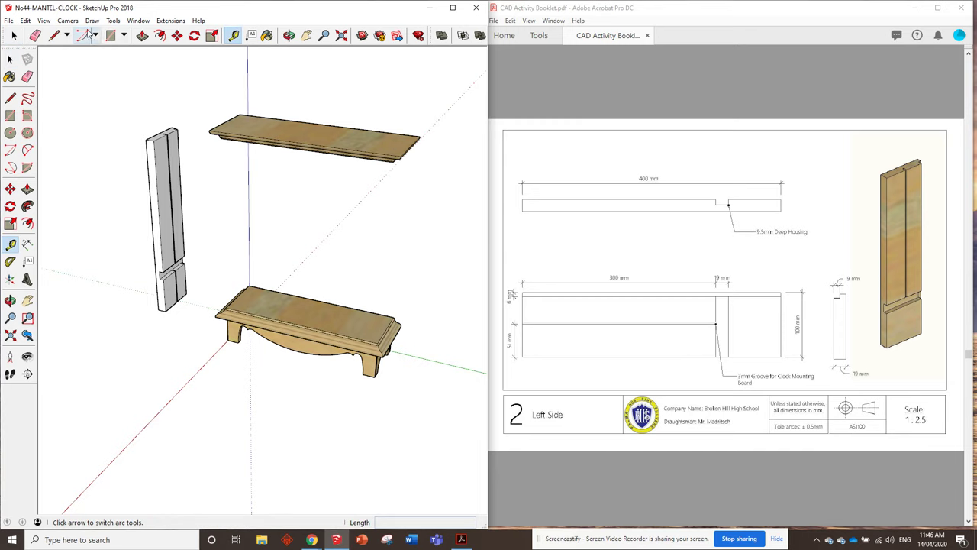
left_click(111, 35)
scroll(353, 295, "up", 2)
left_click(346, 303)
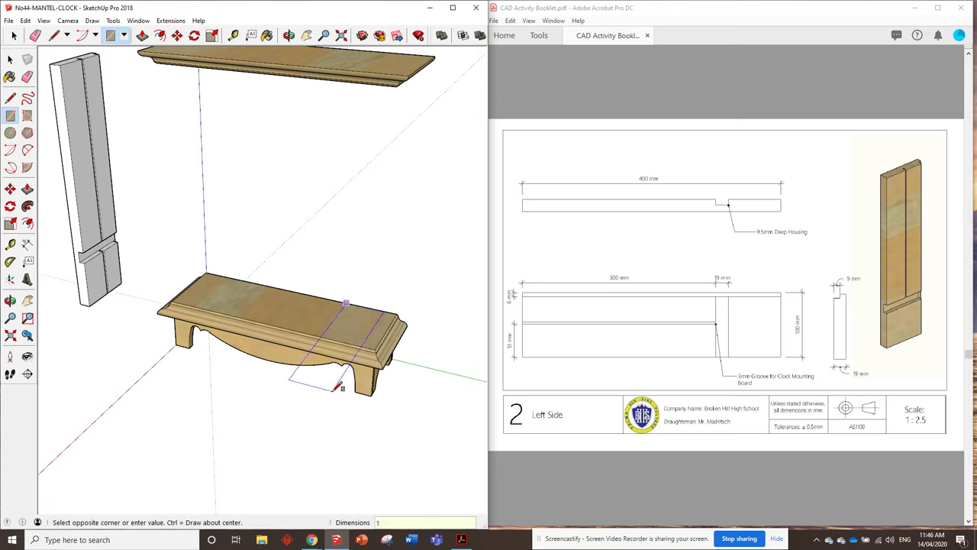
key("Return")
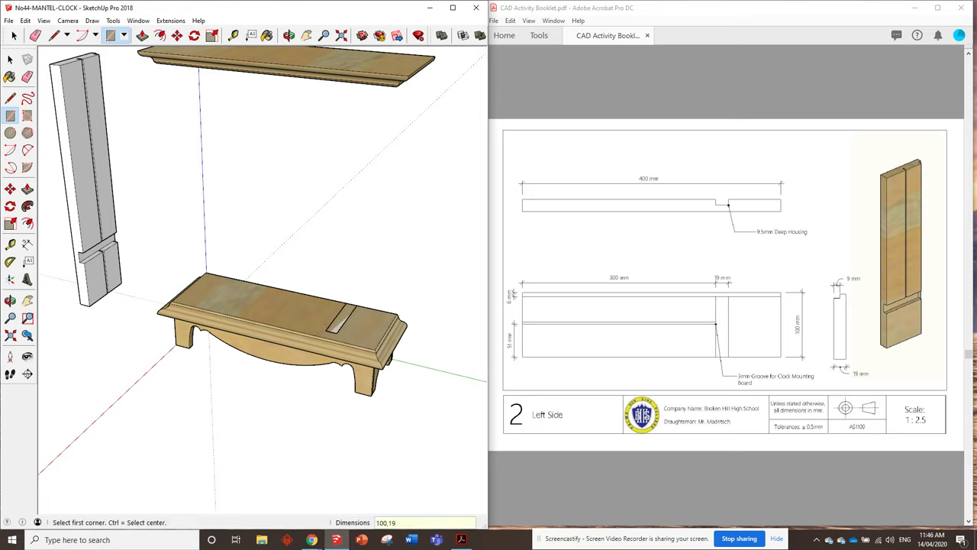
left_click(142, 35)
left_click(345, 325)
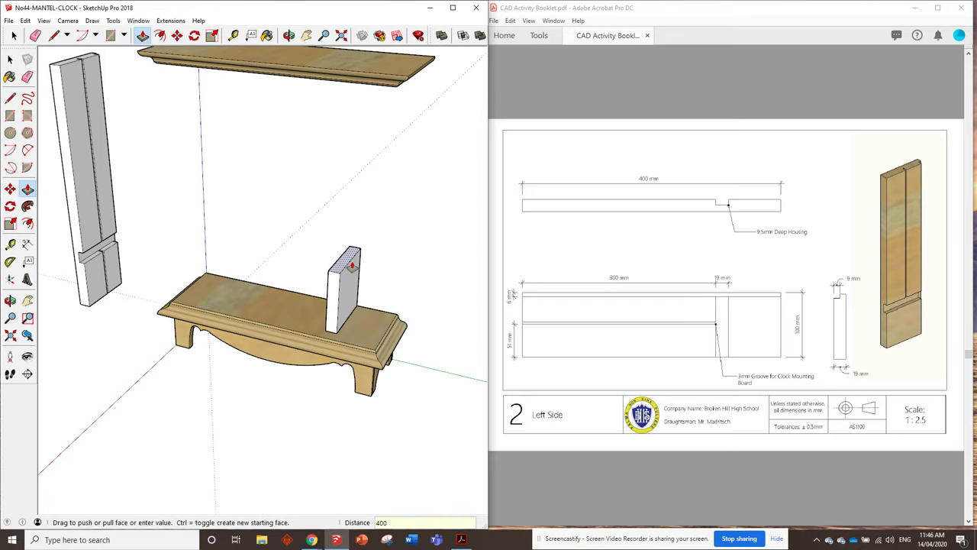
type("400")
key("Return")
scroll(352, 265, "down", 5)
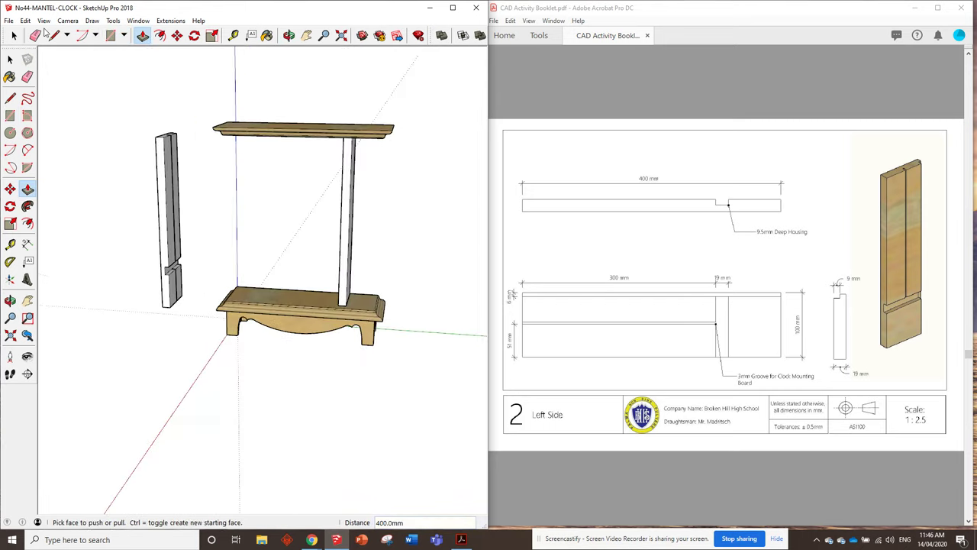
Step: Select the new block and choose Make Component from its context menu
left_click(14, 36)
middle_click_drag(336, 229, 327, 192)
left_click(327, 195)
right_click(327, 196)
left_click(359, 266)
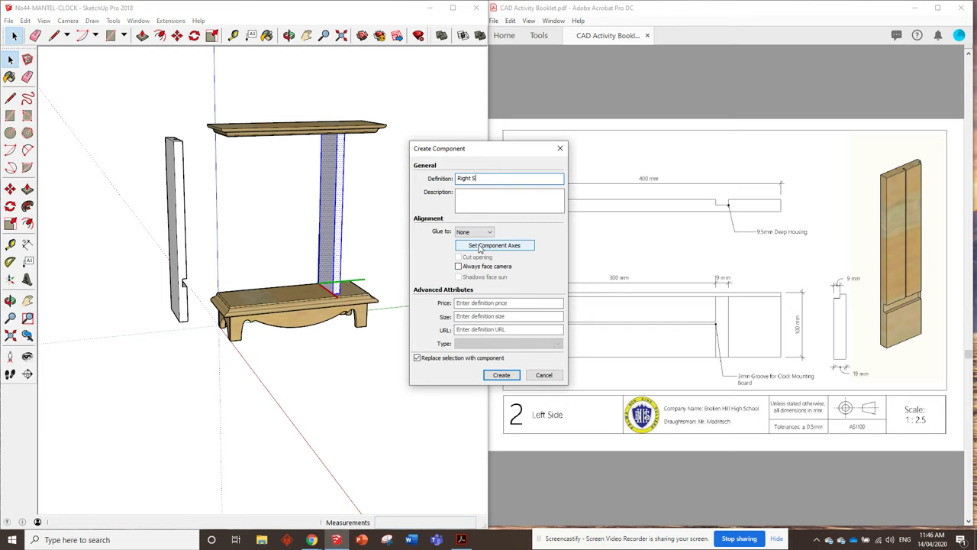
Step: Confirm the new side panel component and move it further right
key("Return")
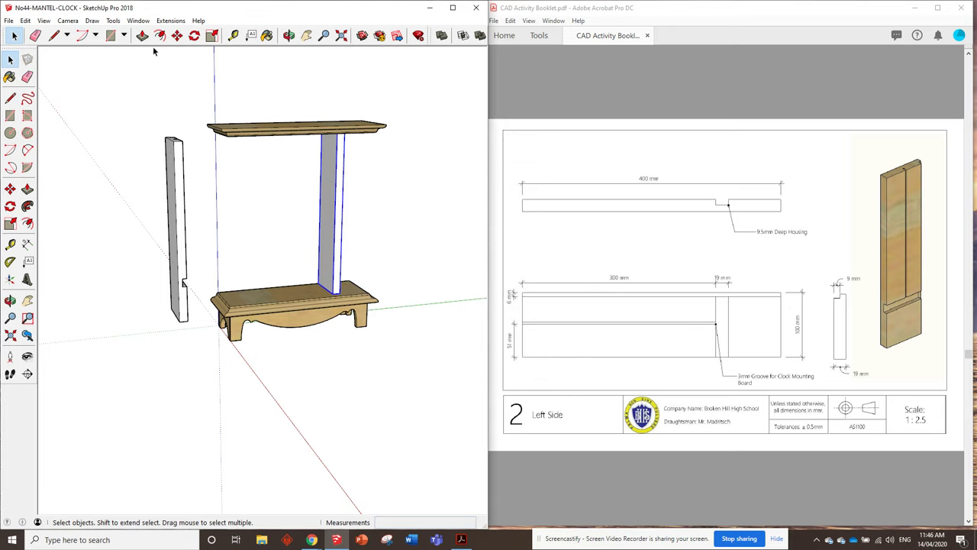
left_click(177, 35)
left_click(324, 211)
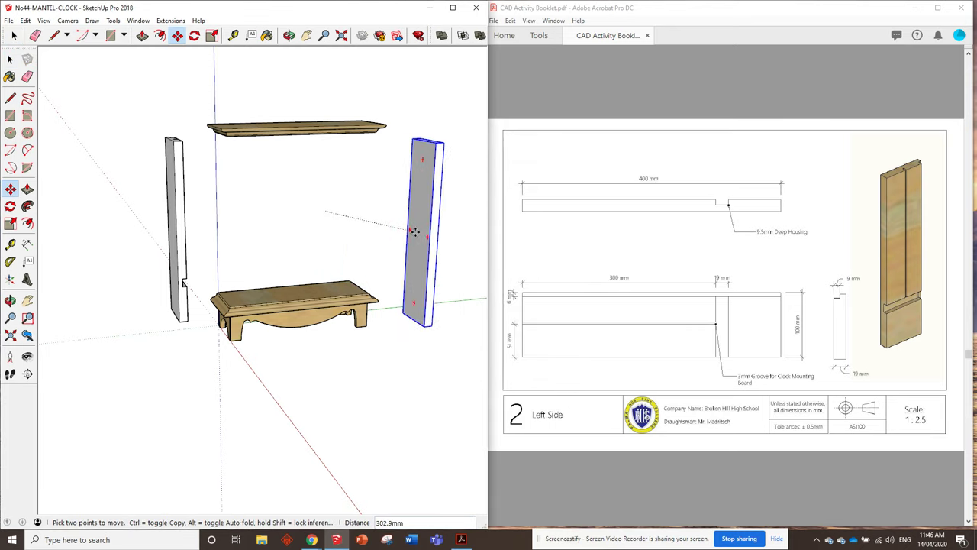
left_click(413, 231)
middle_click_drag(413, 231, 425, 267)
scroll(425, 266, "up", 3)
Step: Open the side panel component for editing
left_click(14, 35)
left_click(15, 36)
double_click(404, 169)
middle_click_drag(181, 267, 342, 211)
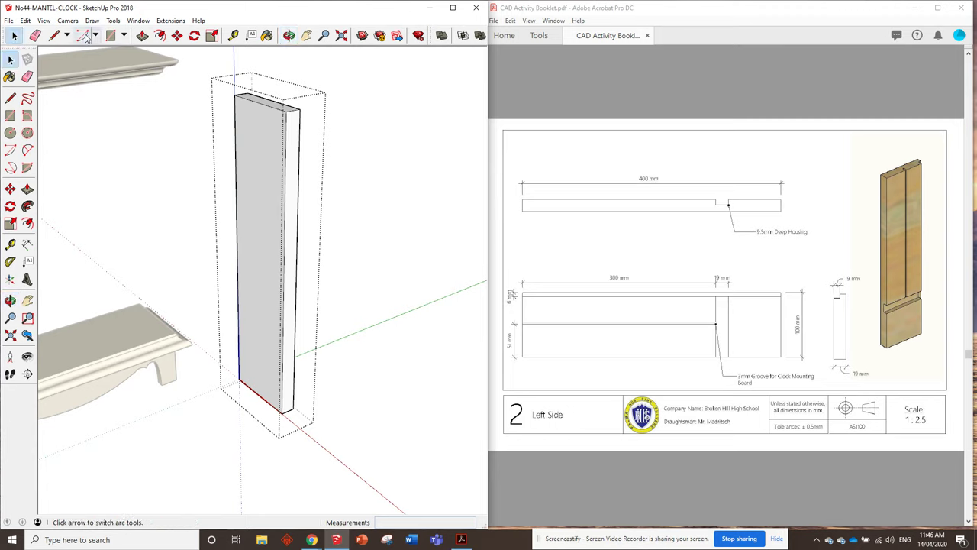
Step: Mark guide points at 30 and 19 mm along the panel's edge
left_click(235, 35)
left_click(286, 112)
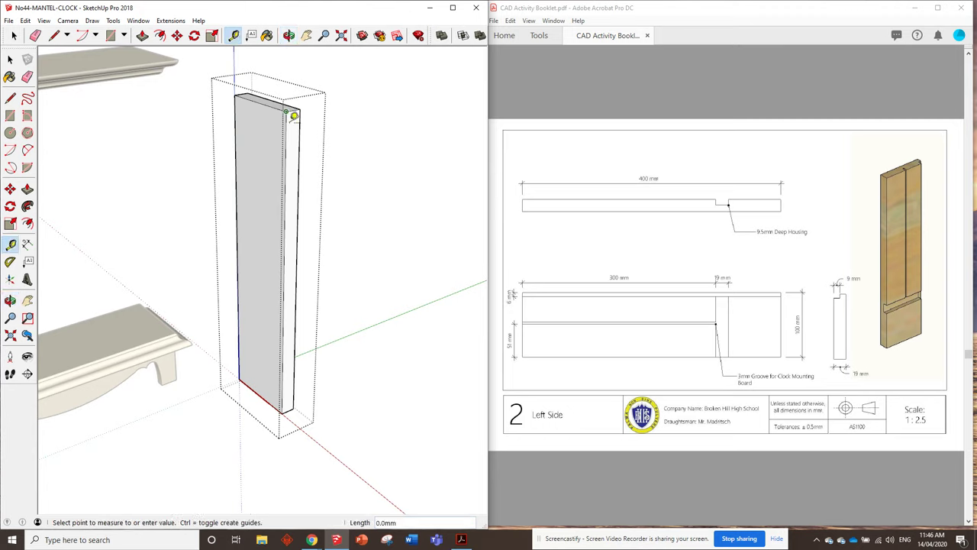
left_click(294, 192)
left_click(287, 349)
type("19")
key("Return")
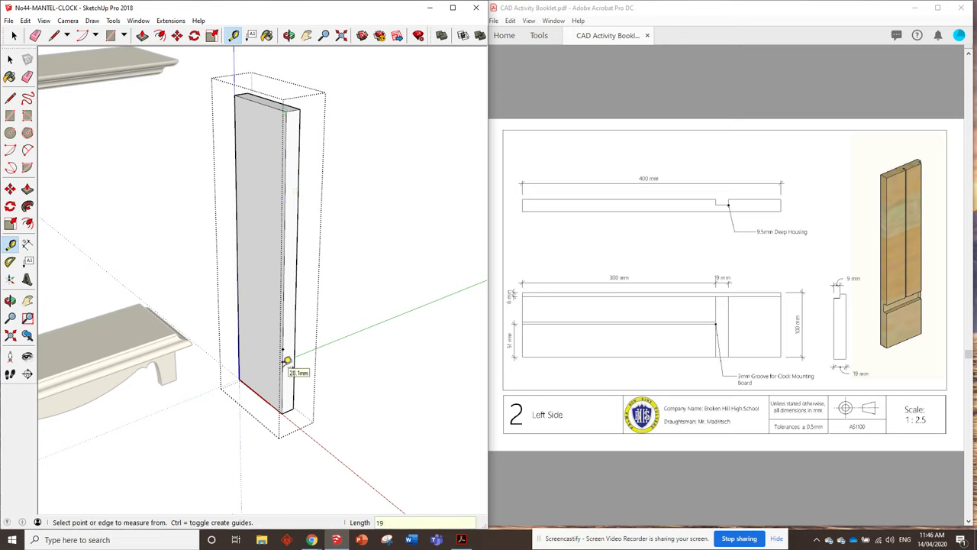
scroll(295, 294, "up", 3)
mouse_move(295, 295)
middle_mouse_down()
mouse_move(283, 298)
mouse_move(199, 103)
middle_mouse_up()
left_click(54, 36)
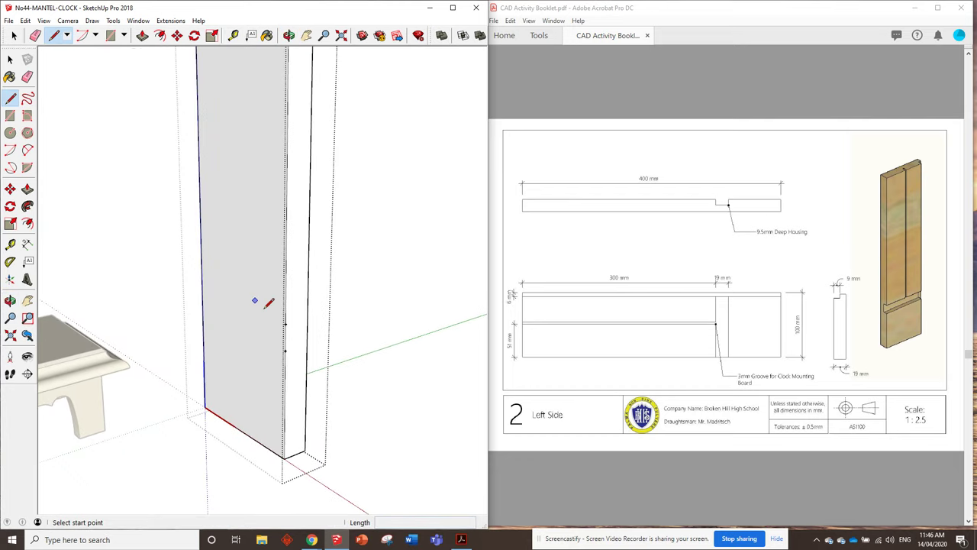
mouse_move(267, 290)
middle_mouse_down()
mouse_move(252, 283)
mouse_move(277, 356)
mouse_move(238, 328)
middle_mouse_up()
scroll(237, 328, "down", 3)
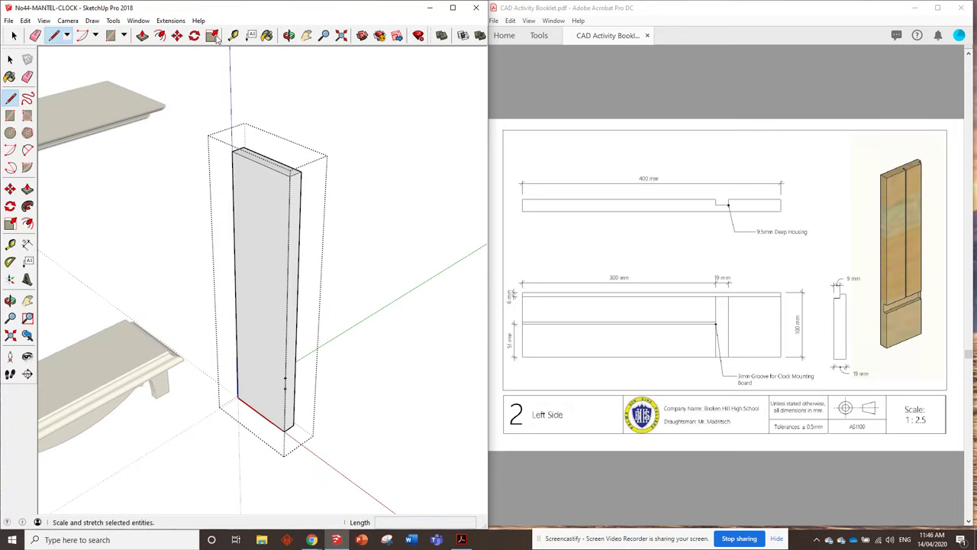
Step: Place a guide 21 mm along the panel's top from its corner
left_click(233, 35)
left_click(294, 174)
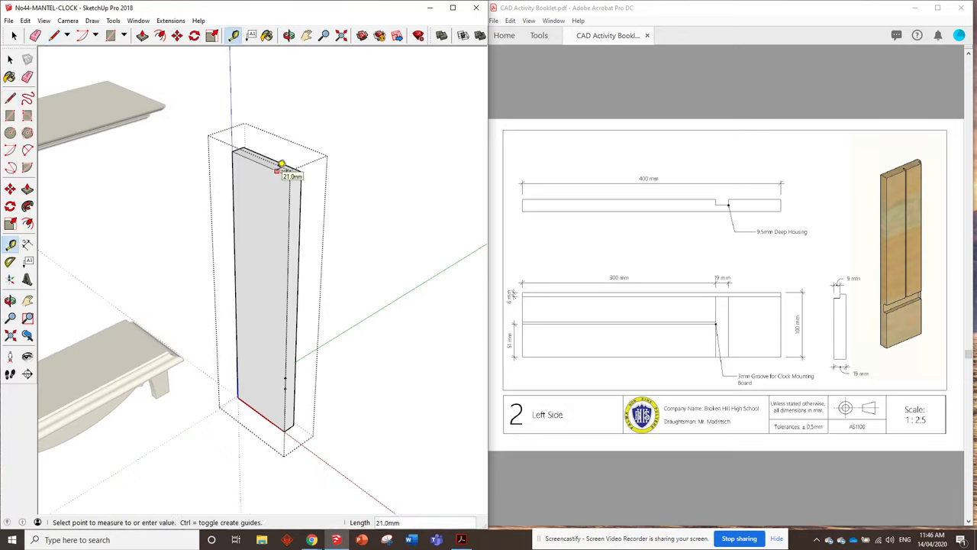
left_click(282, 162)
scroll(268, 119, "up", 2)
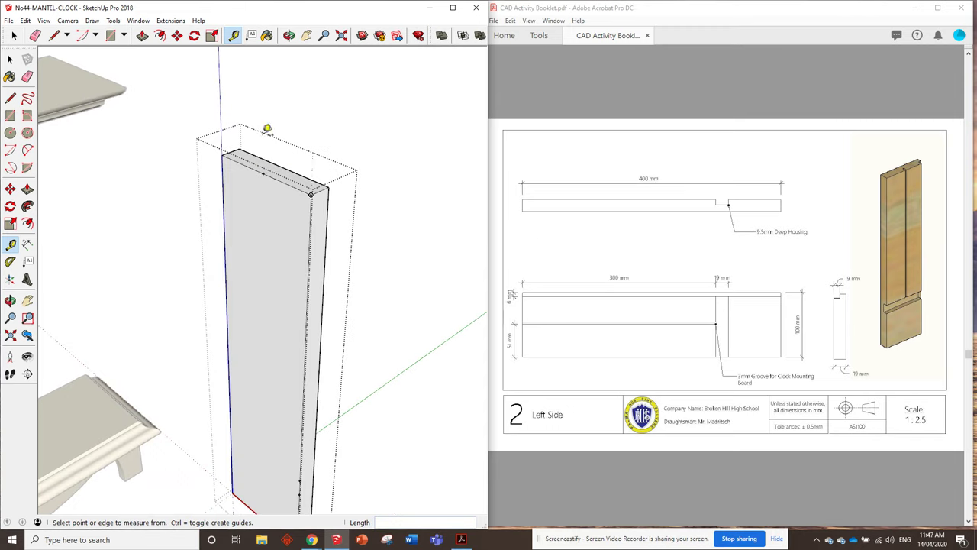
scroll(282, 172, "up", 3)
Step: Draw 9.5 by 3 mm and 9.5 by 6 mm rectangles on the top end
left_click(111, 35)
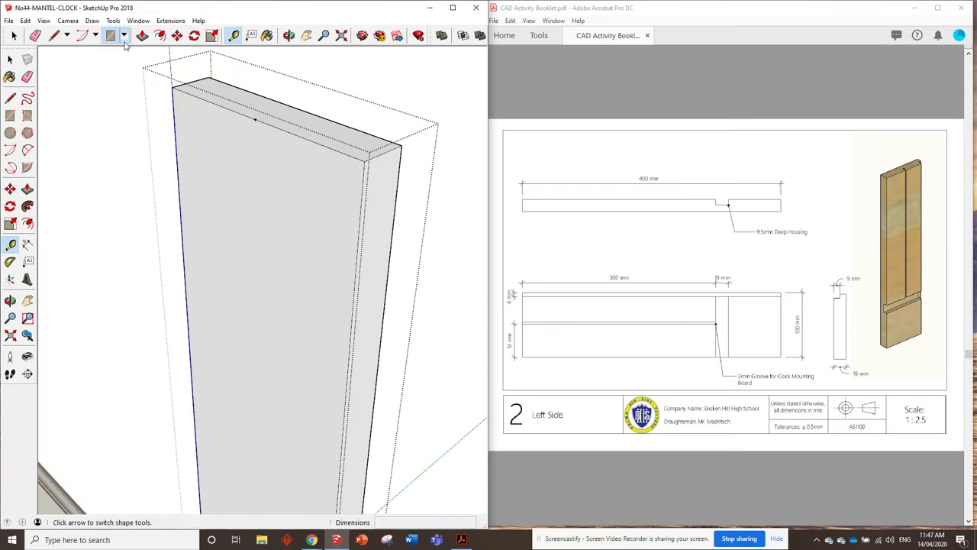
left_click(255, 119)
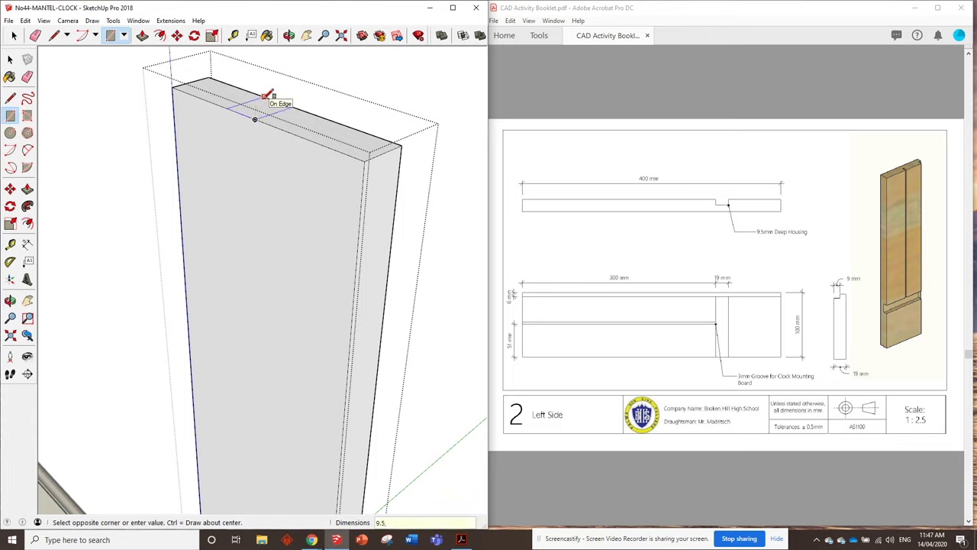
key("Return")
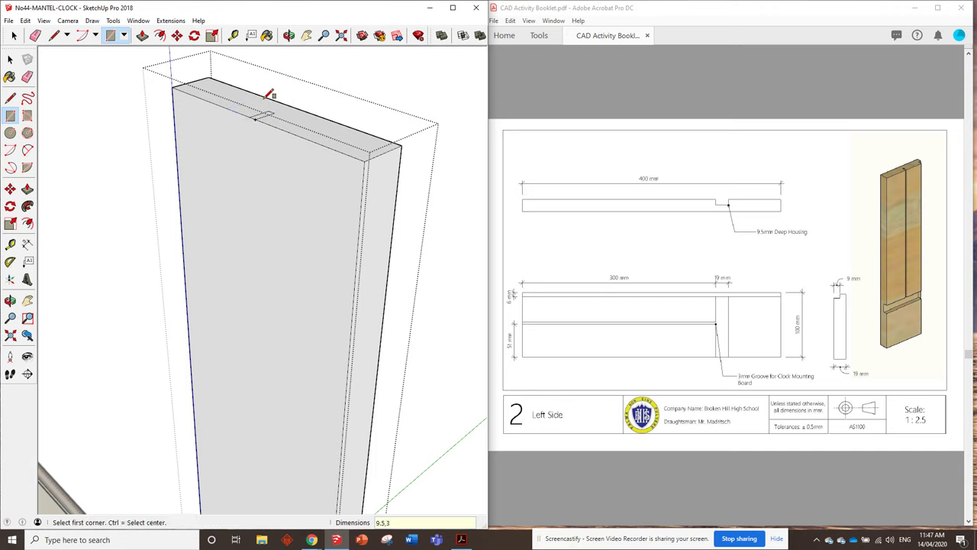
left_click(172, 87)
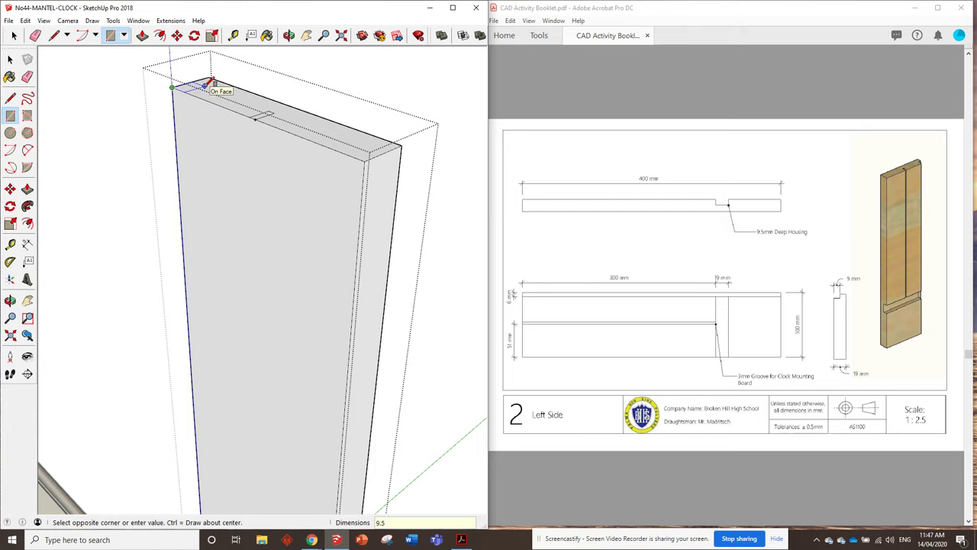
type("9.5,6")
key("Return")
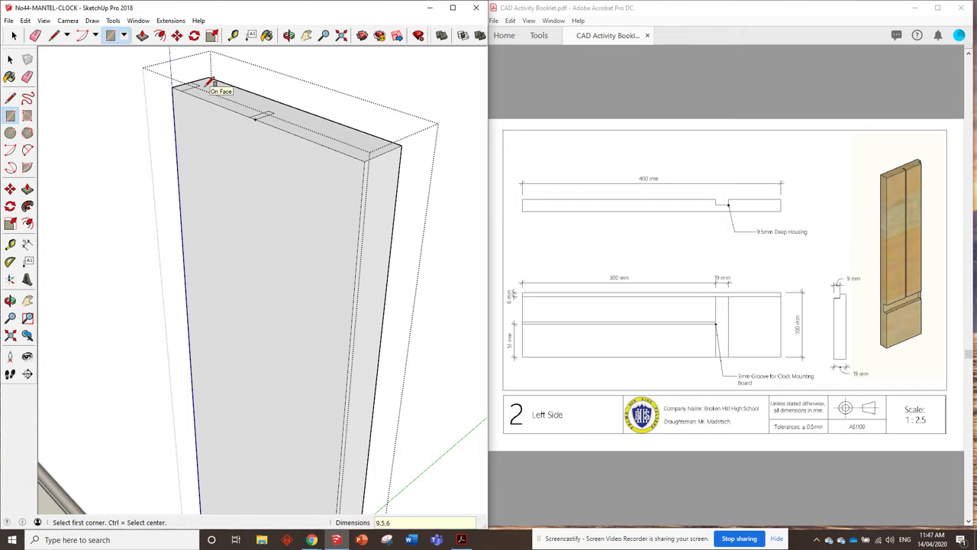
middle_click_drag(211, 82, 305, 179)
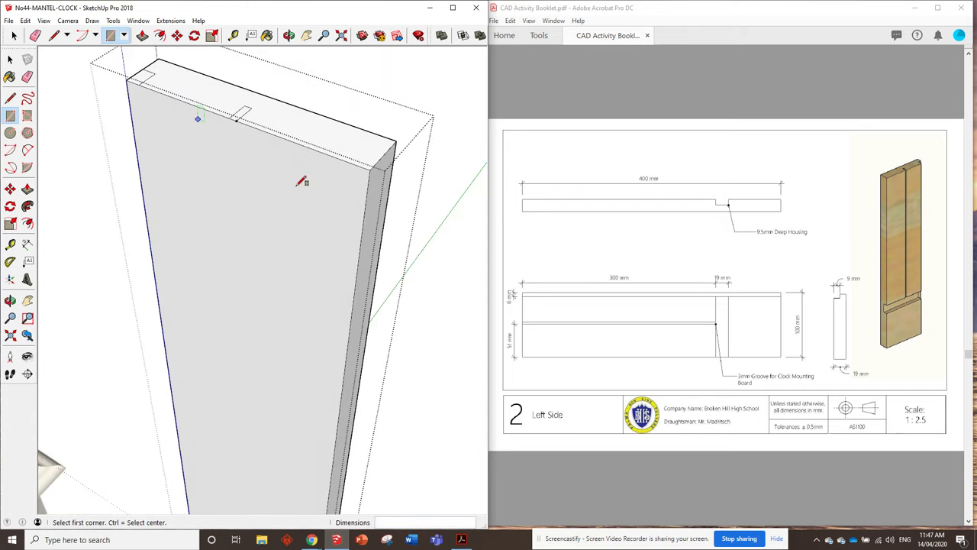
Step: Push the notch face down 400 mm to cut the full-length groove
left_click(142, 36)
left_click(235, 119)
scroll(204, 173, "down", 3)
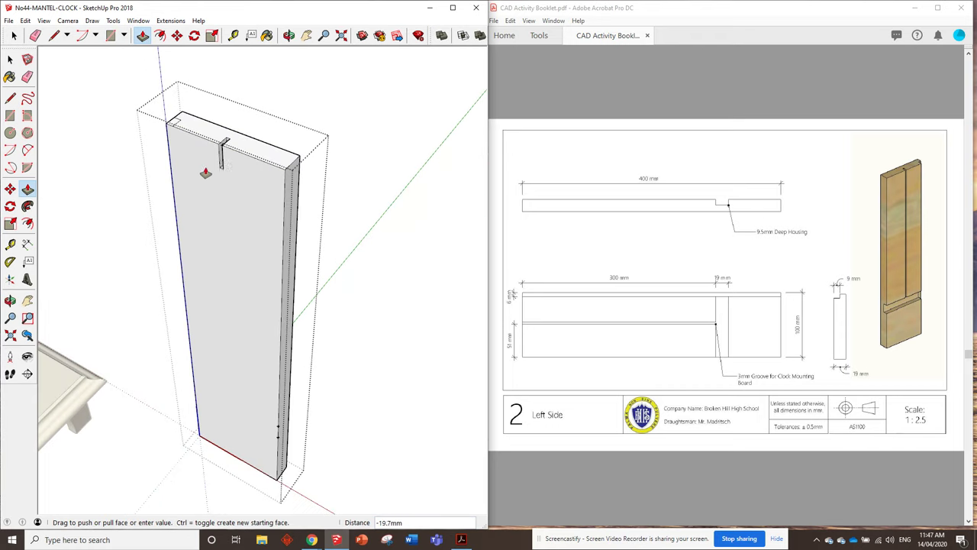
left_click(227, 462)
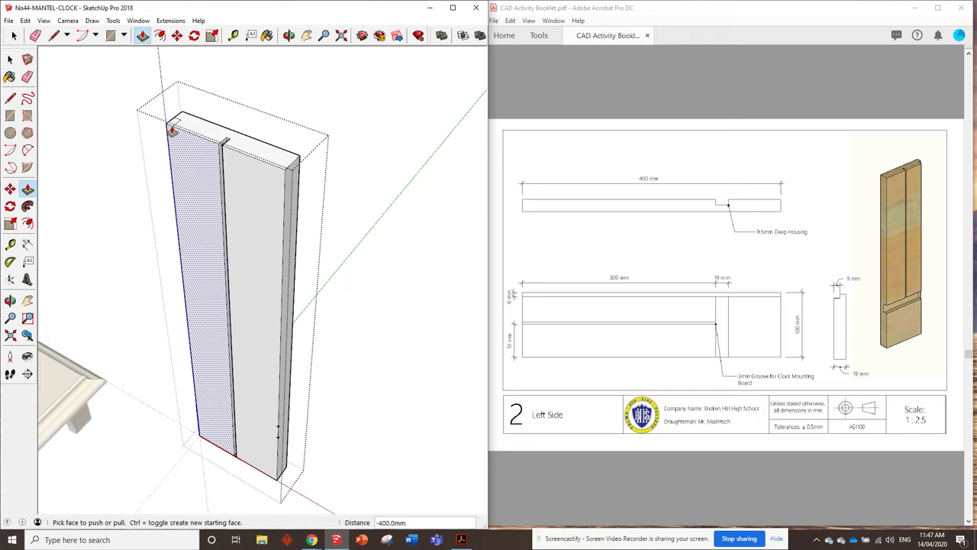
middle_click_drag(197, 257, 234, 328)
scroll(225, 192, "up", 1)
Step: Draw two parallel lines across the panel face for the cross housing
key("l")
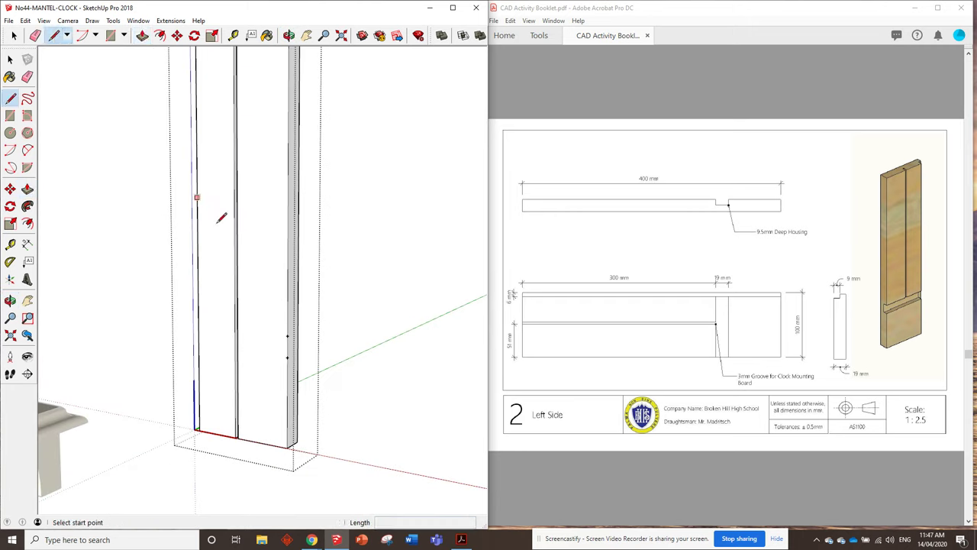
left_click(287, 336)
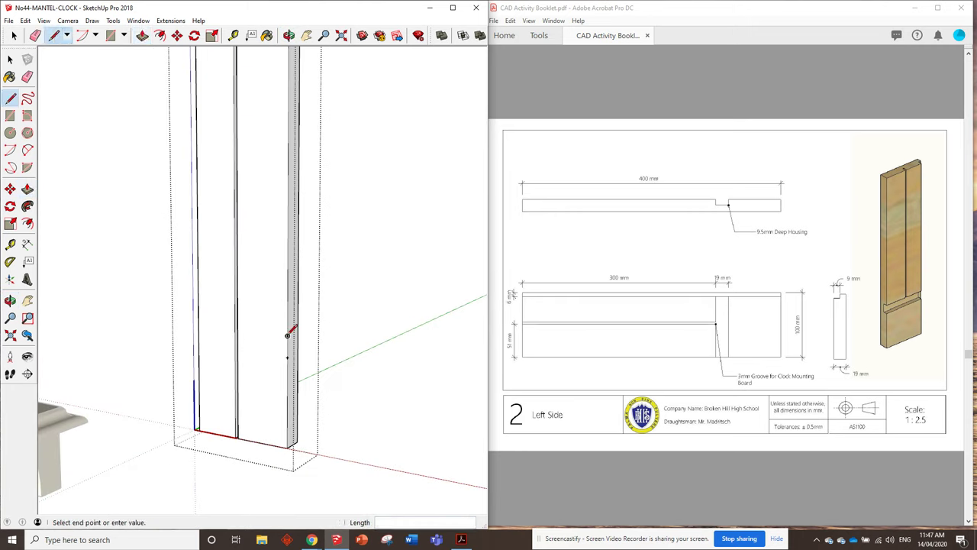
left_click(200, 327)
left_click(288, 357)
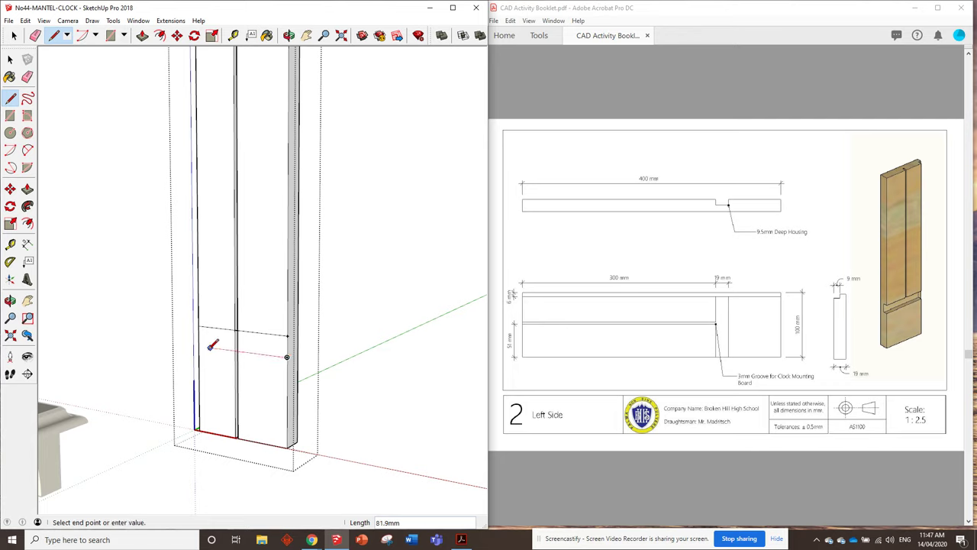
left_click(199, 348)
Step: Erase the two edges crossing the groove within the housing strip
left_click(35, 35)
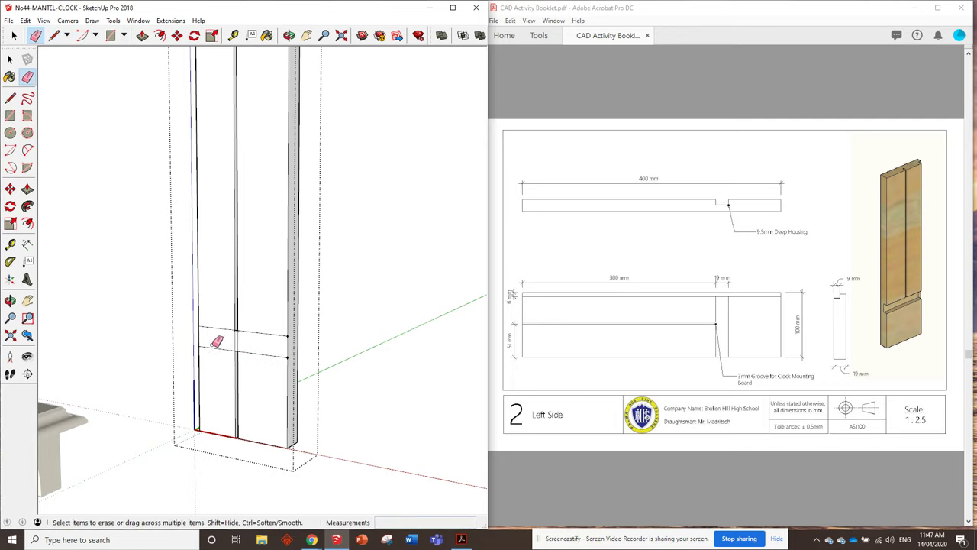
middle_click_drag(223, 342, 293, 315)
scroll(293, 315, "up", 3)
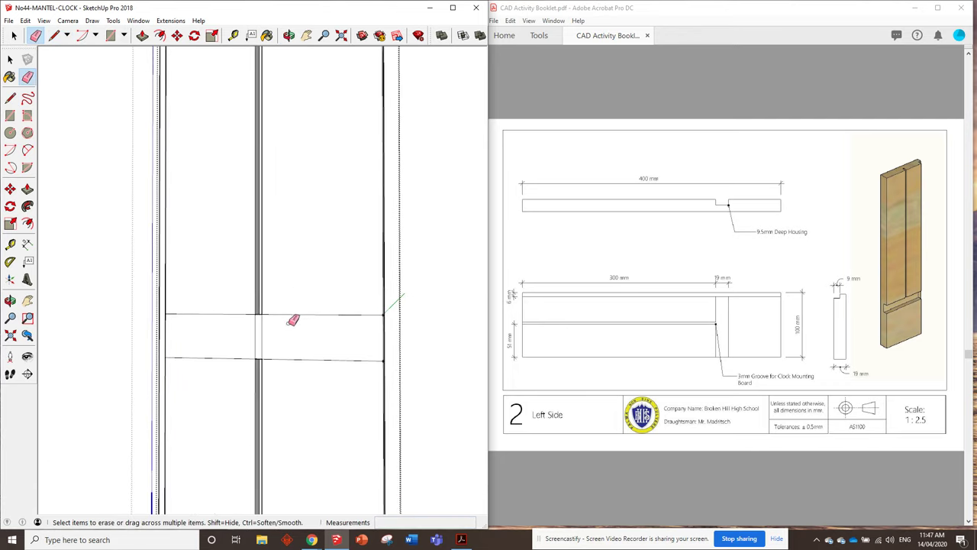
scroll(284, 320, "up", 3)
left_click(250, 309)
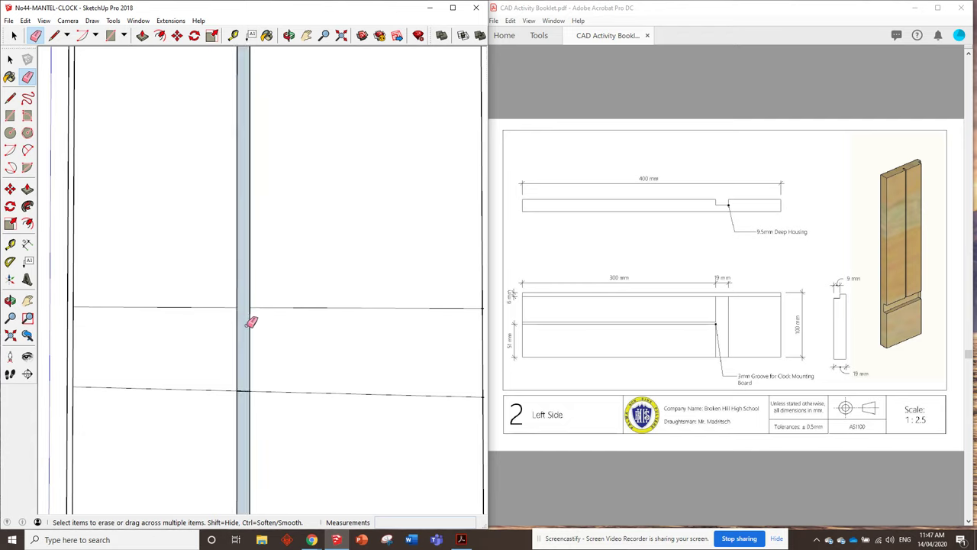
mouse_move(251, 322)
middle_mouse_down()
mouse_move(261, 323)
mouse_move(264, 301)
middle_mouse_up()
left_click(247, 310)
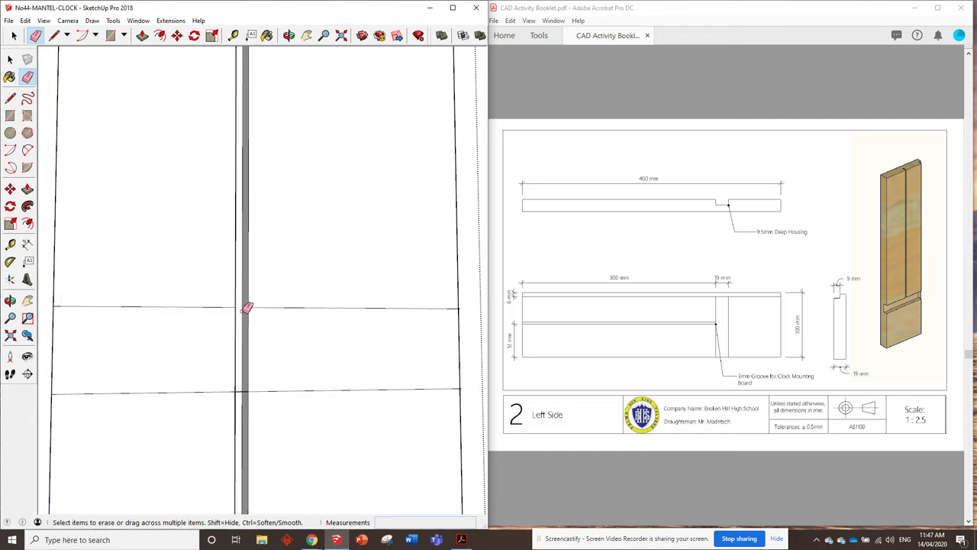
mouse_move(278, 340)
middle_mouse_down()
mouse_move(94, 374)
mouse_move(272, 319)
mouse_move(229, 290)
middle_mouse_up()
Step: Push both housing faces in 9.5 mm to form the cross housing
left_click(142, 38)
left_click(197, 354)
left_click(244, 343)
left_click(279, 349)
left_click(246, 343)
mouse_move(246, 342)
middle_mouse_down()
mouse_move(309, 263)
mouse_move(191, 153)
middle_mouse_up()
key("e")
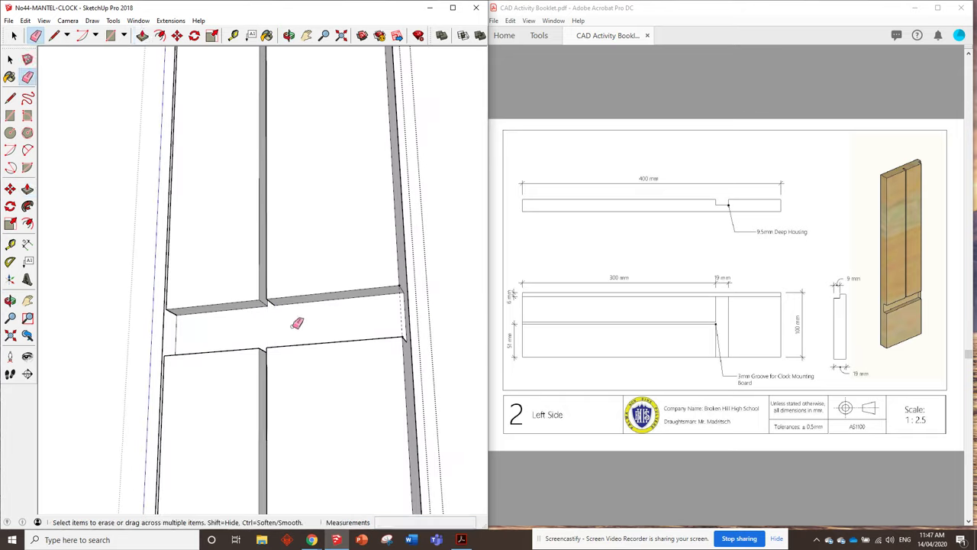
mouse_move(297, 319)
middle_mouse_down()
mouse_move(331, 323)
mouse_move(169, 324)
mouse_move(244, 364)
mouse_move(255, 394)
mouse_move(251, 283)
mouse_move(359, 275)
mouse_move(286, 280)
mouse_move(174, 307)
mouse_move(245, 305)
middle_mouse_up()
scroll(192, 309, "down", 3)
Step: Exit the side panel, run Edit > Delete Guides, and zoom out to all four parts
left_click(14, 35)
left_click(317, 69)
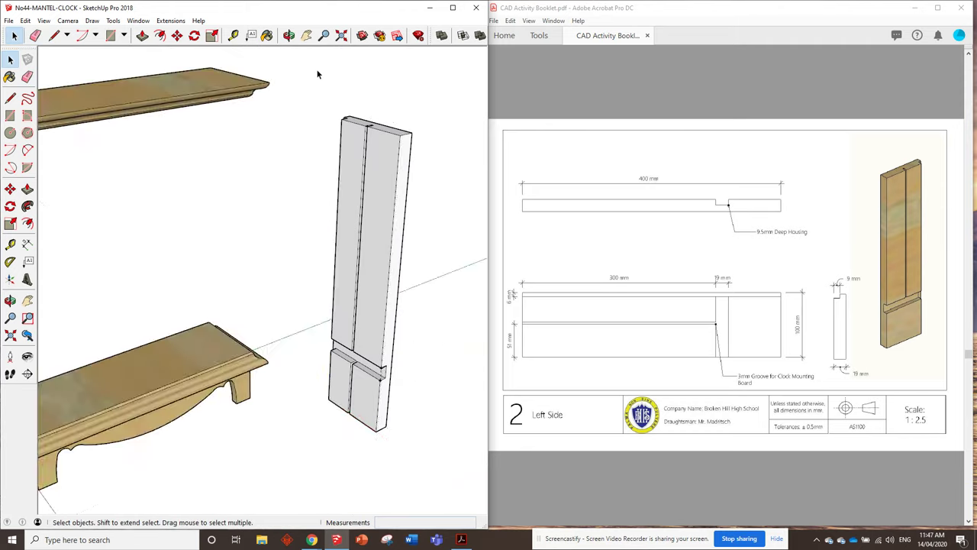
left_click(25, 21)
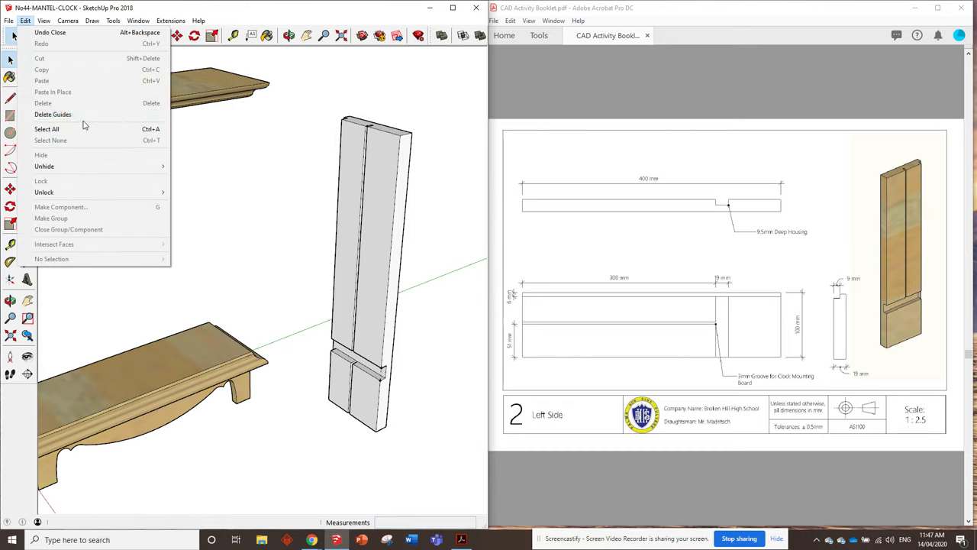
left_click(53, 113)
scroll(252, 94, "down", 5)
mouse_move(317, 134)
middle_mouse_down()
mouse_move(343, 209)
mouse_move(279, 121)
middle_mouse_up()
scroll(279, 120, "up", 2)
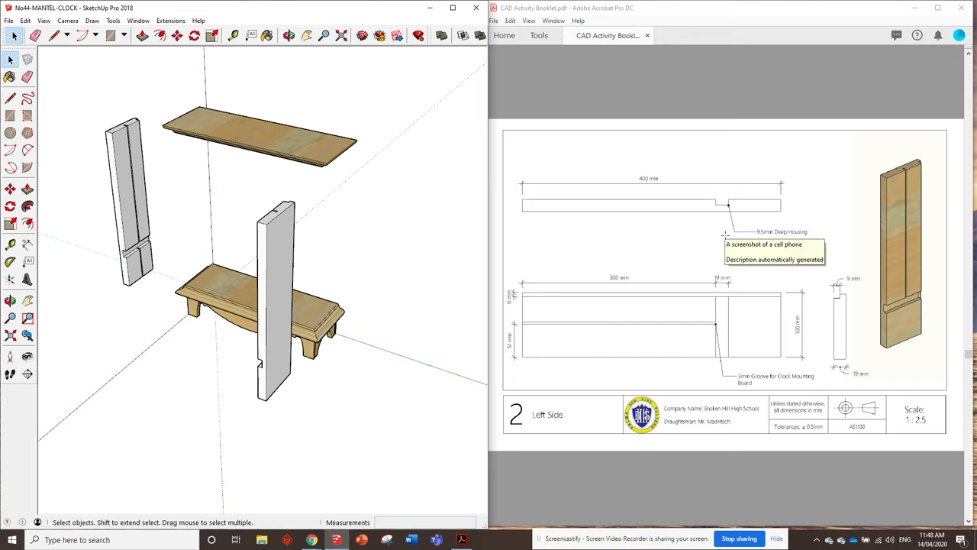
Step: Page back to the Isometric View page, then forward to page 11, the 260 × 94 × 19 mm Shelf
scroll(690, 259, "up", 3)
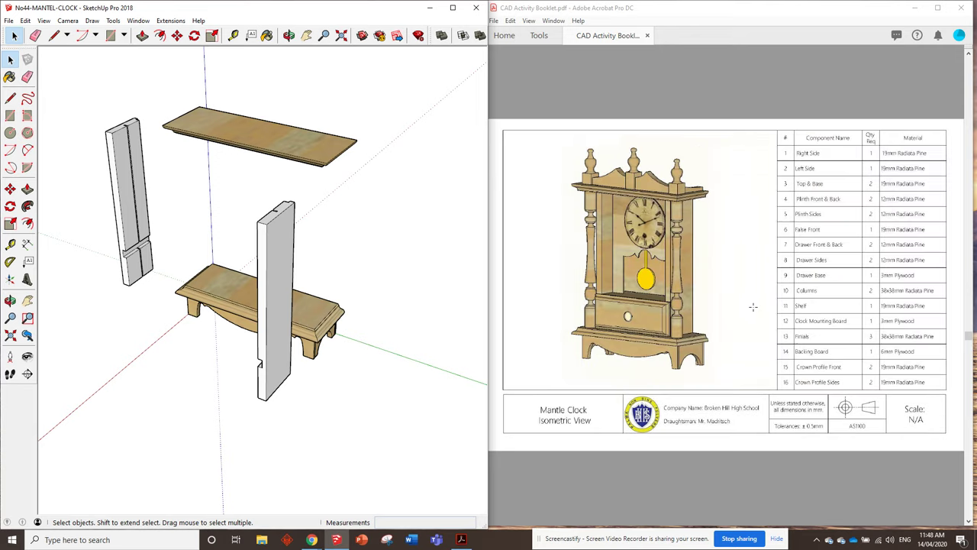
scroll(647, 308, "down", 1)
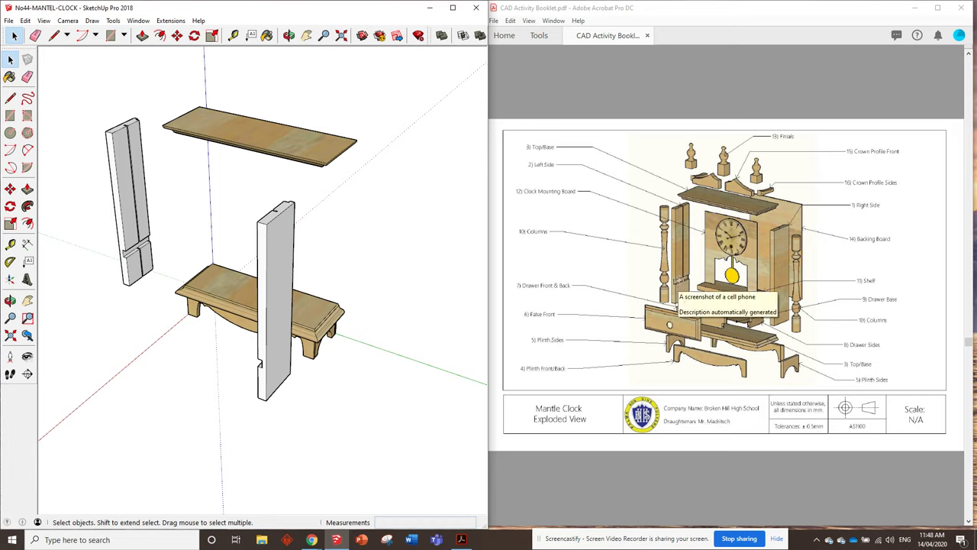
scroll(678, 279, "down", 1)
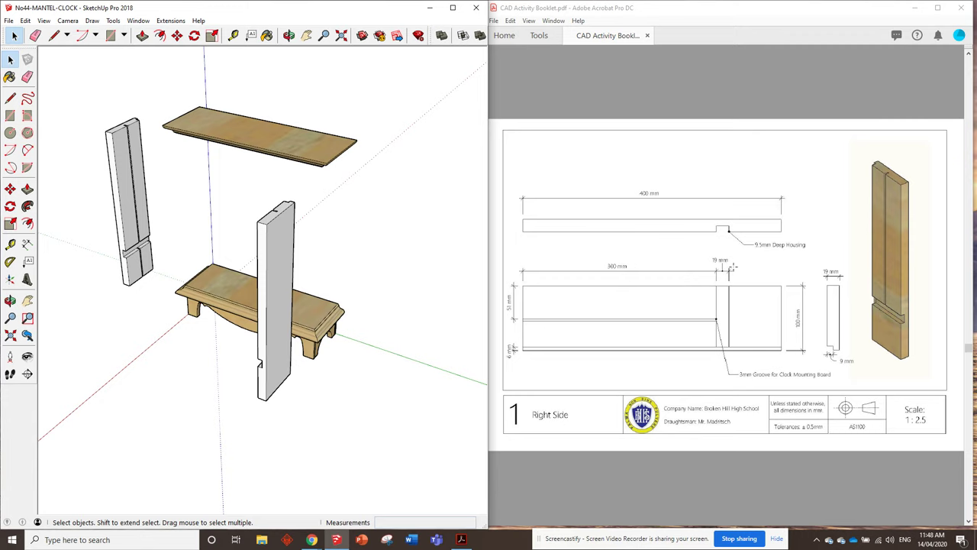
scroll(735, 267, "down", 8)
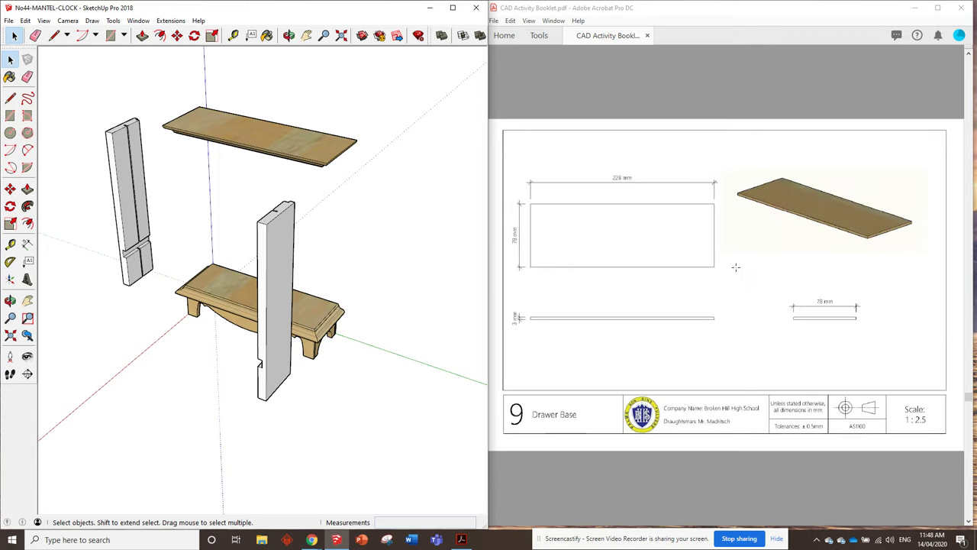
scroll(735, 268, "down", 2)
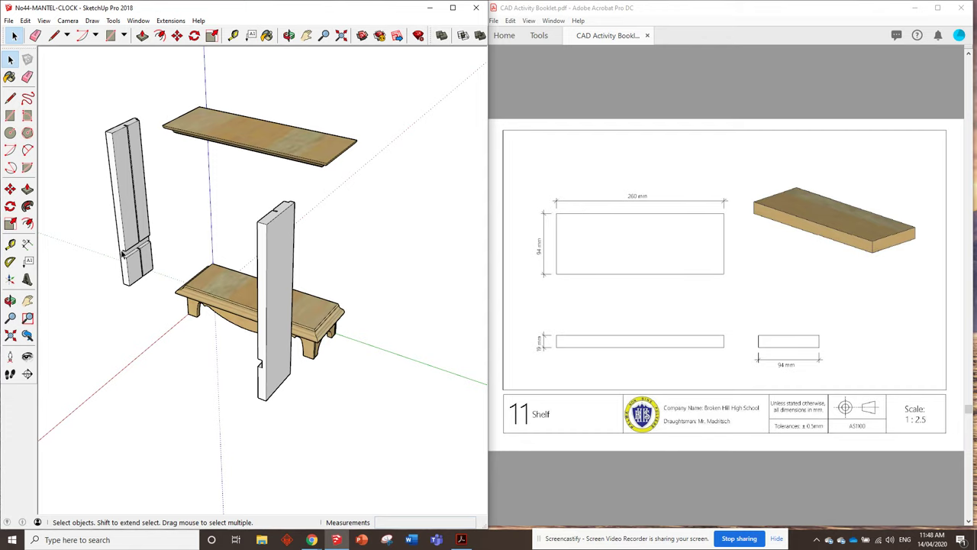
Step: Place a Tape Measure guide point 260 mm from the post's lower corner
left_click(233, 35)
scroll(92, 219, "up", 3)
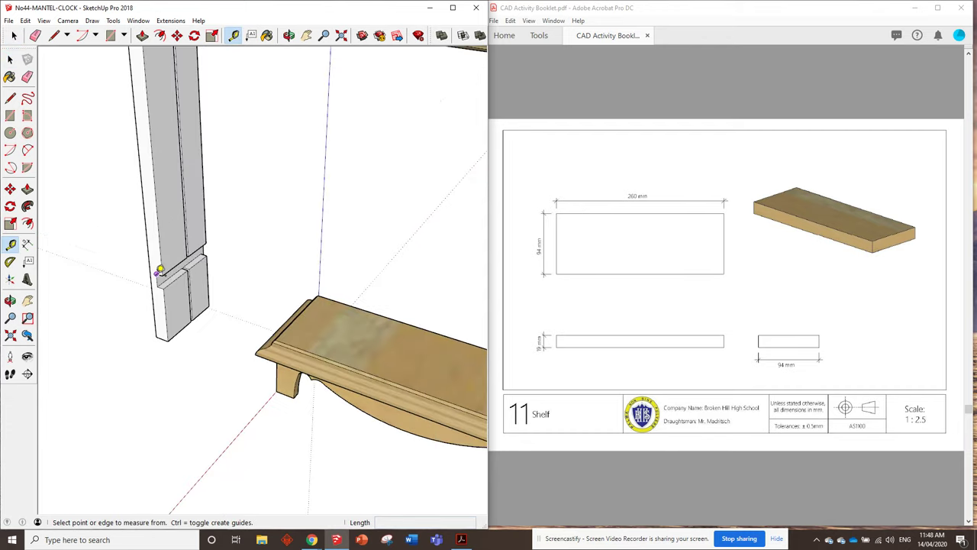
left_click(157, 272)
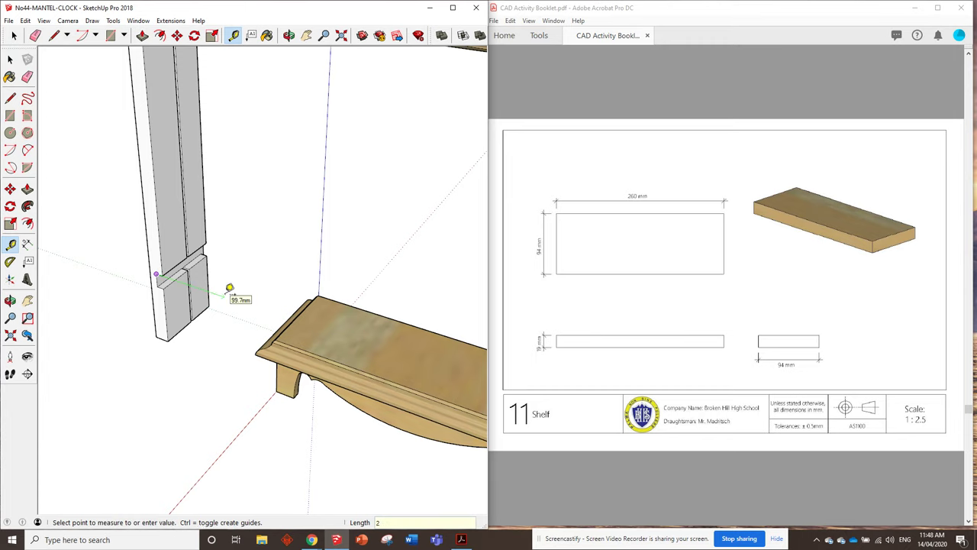
type("260")
key("Return")
scroll(230, 289, "down", 2)
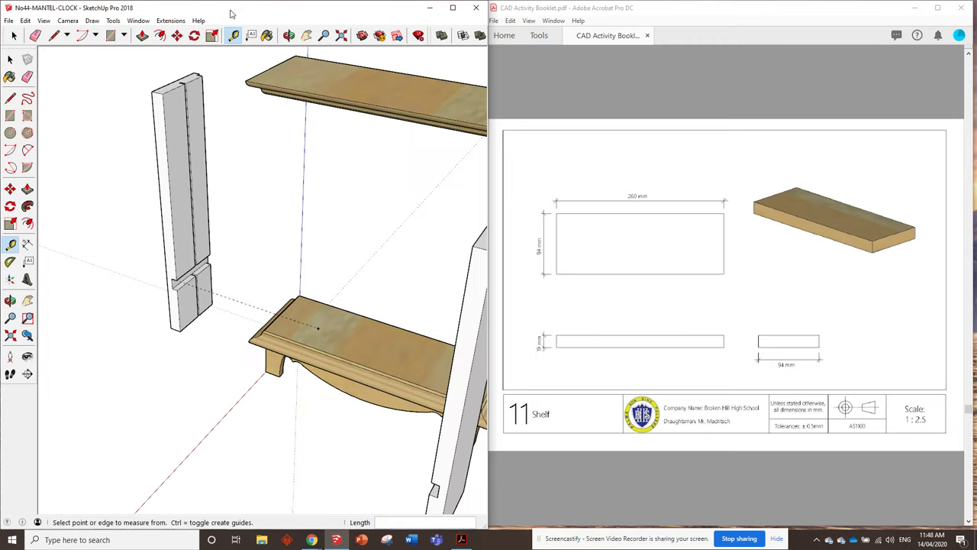
Step: Move the plain Right Side panel to stand upright on the base beneath the top
left_click(177, 35)
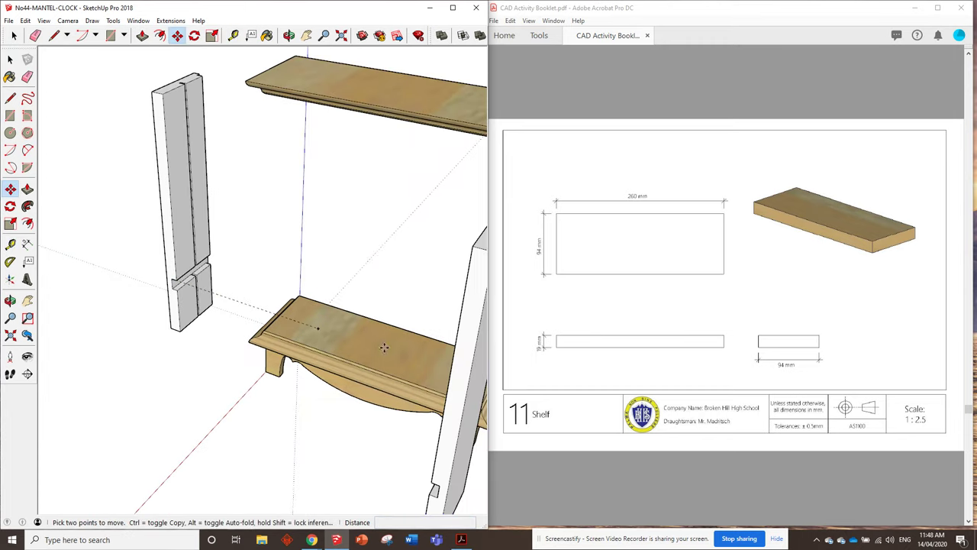
left_click(439, 486)
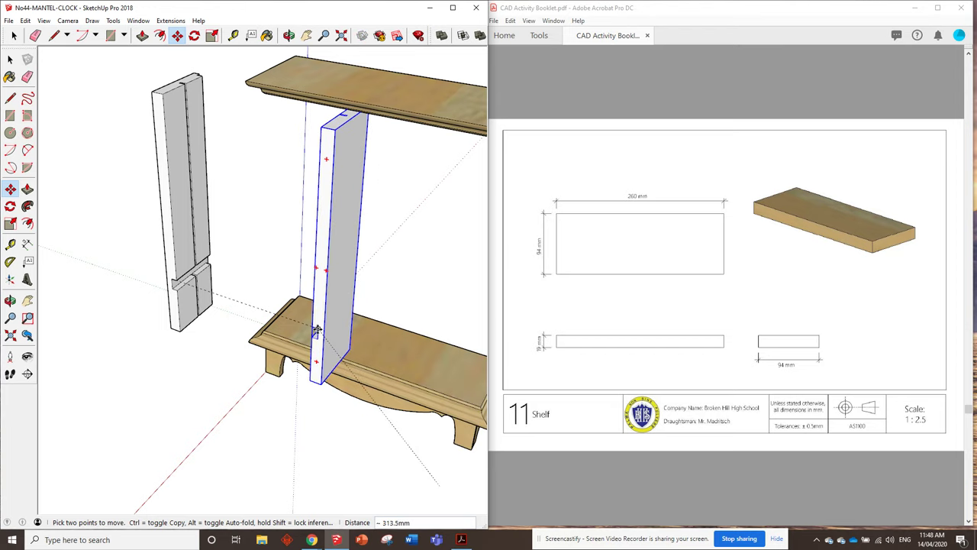
left_click(316, 330)
middle_click_drag(315, 330, 331, 368)
middle_click_drag(349, 427, 183, 413)
scroll(208, 398, "up", 3)
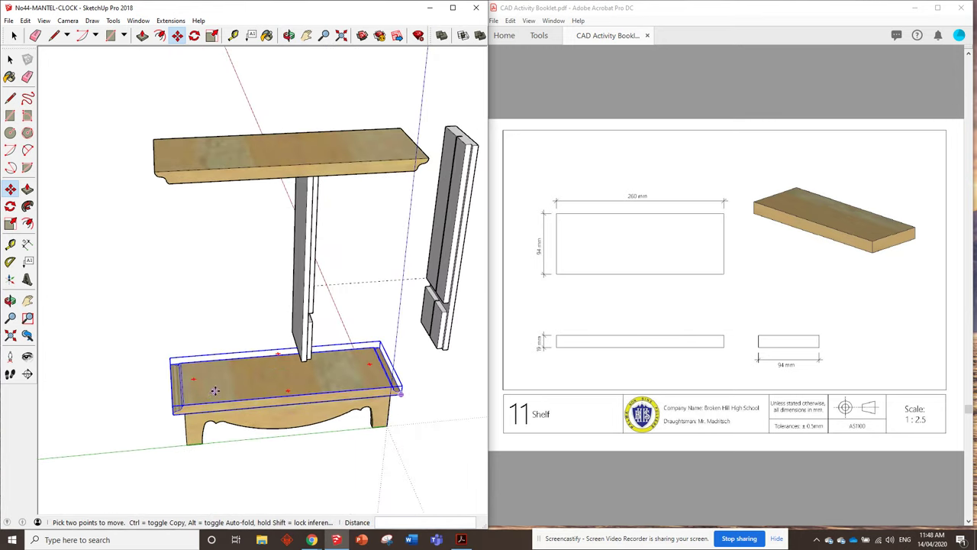
left_click(233, 35)
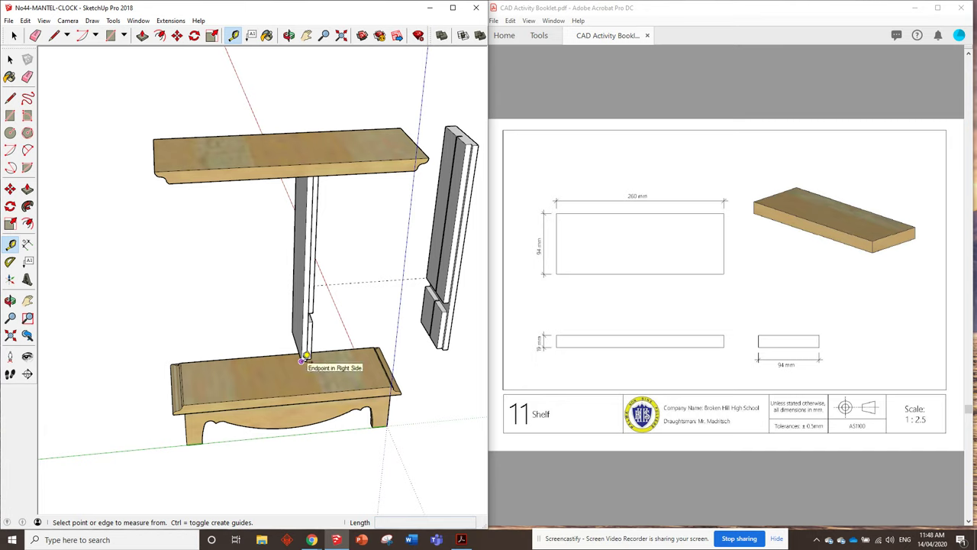
left_click(305, 356)
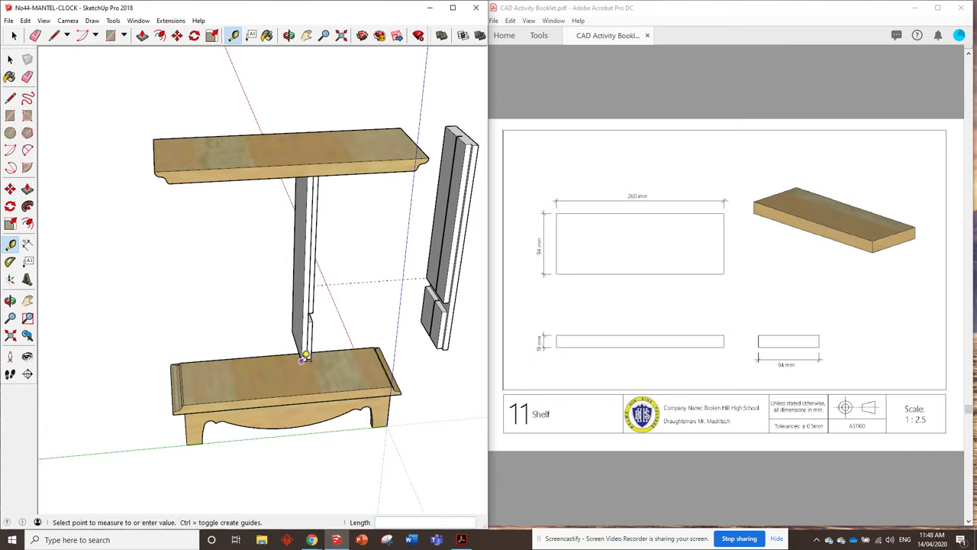
left_click(449, 348)
scroll(259, 351, "up", 3)
scroll(244, 349, "down", 3)
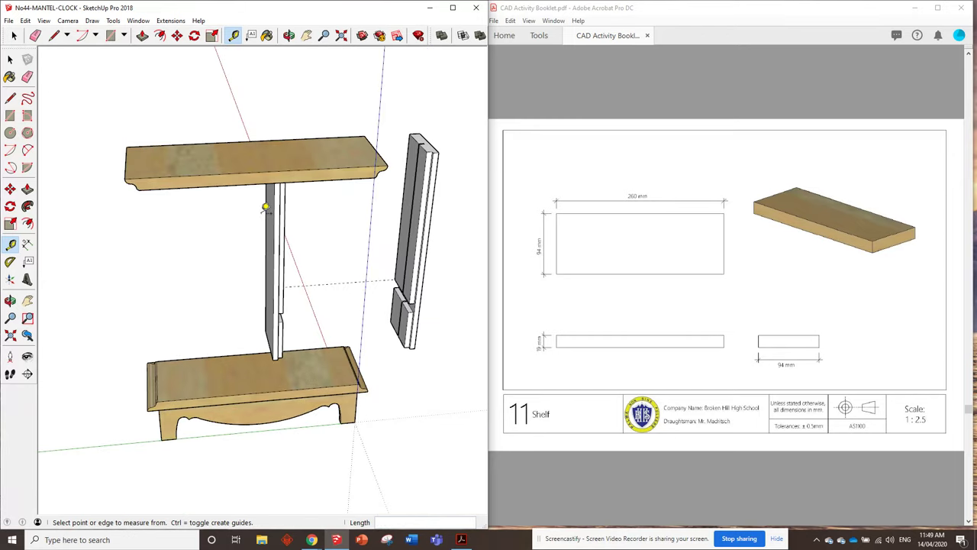
scroll(169, 395, "up", 3)
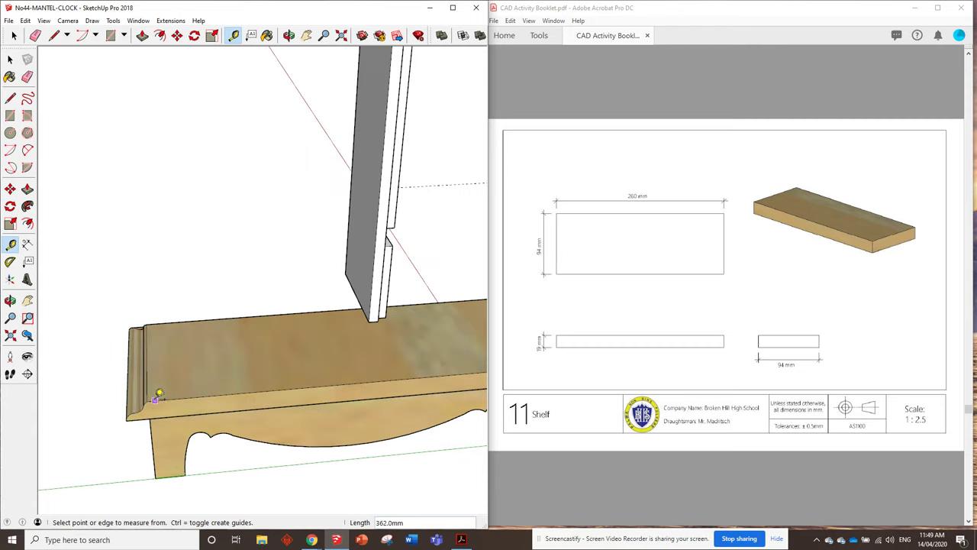
left_click(156, 395)
scroll(155, 395, "down", 3)
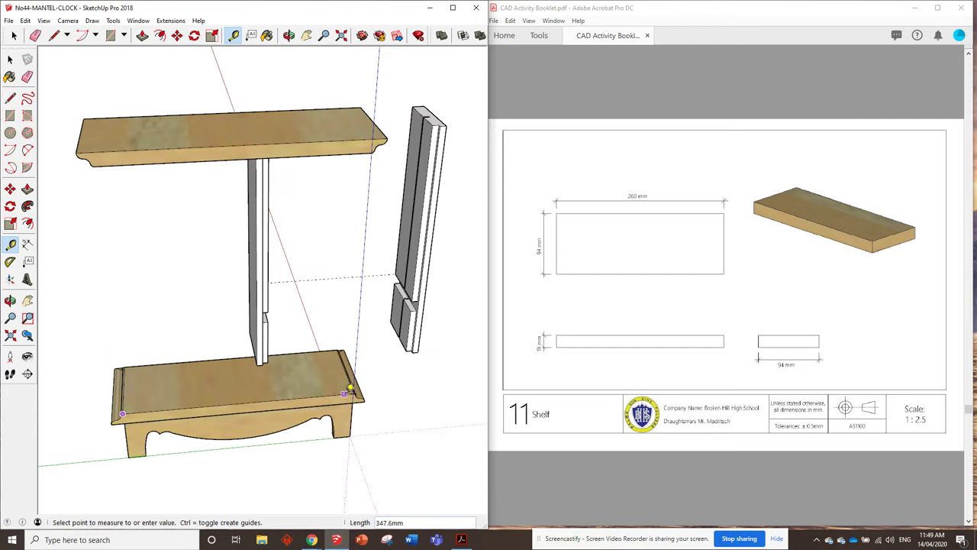
scroll(348, 391, "up", 4)
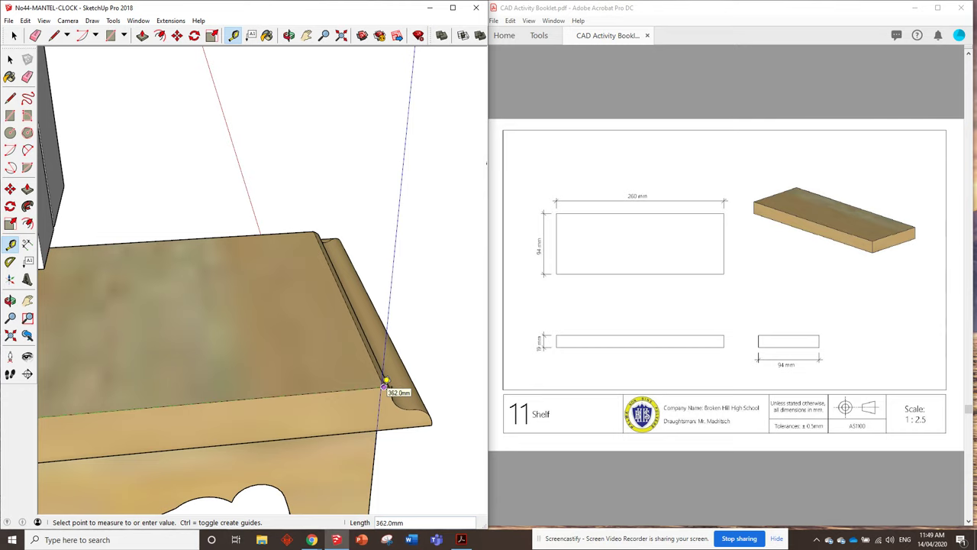
scroll(386, 384, "down", 5)
mouse_move(290, 356)
middle_mouse_down()
mouse_move(292, 343)
mouse_move(219, 374)
middle_mouse_up()
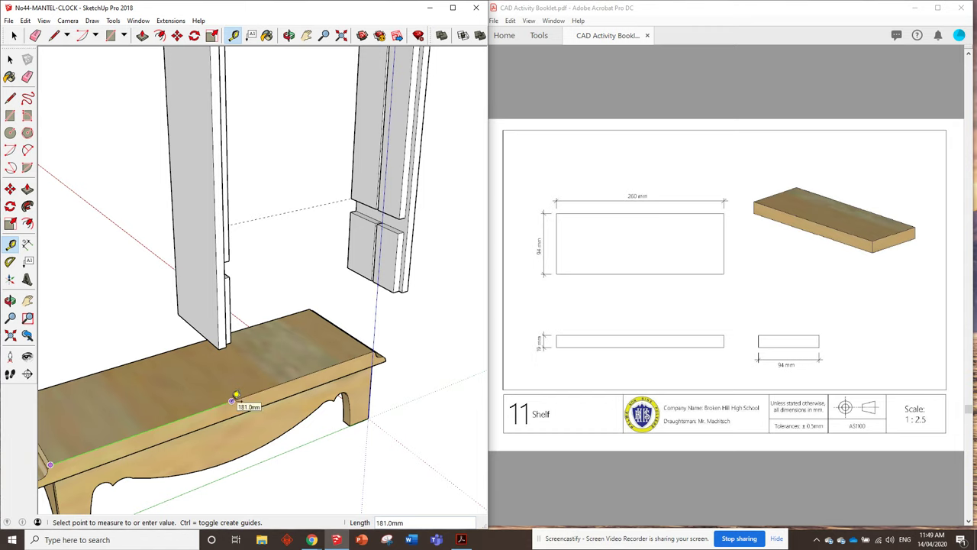
key("Escape")
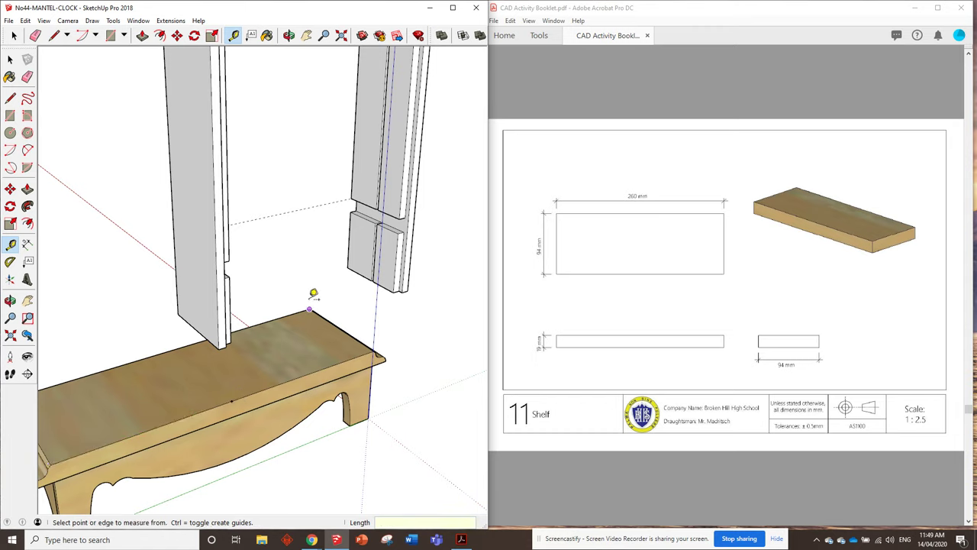
scroll(316, 285, "down", 3)
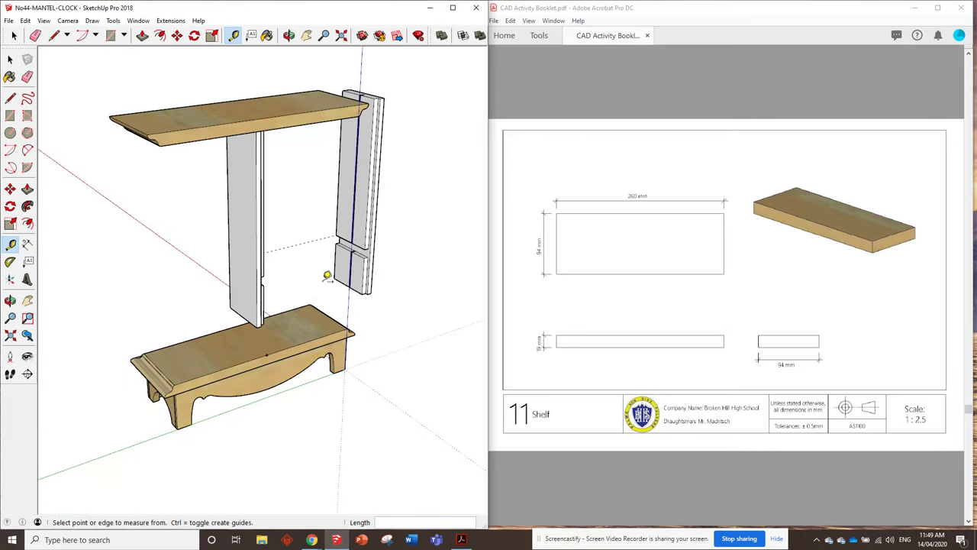
left_click(257, 325)
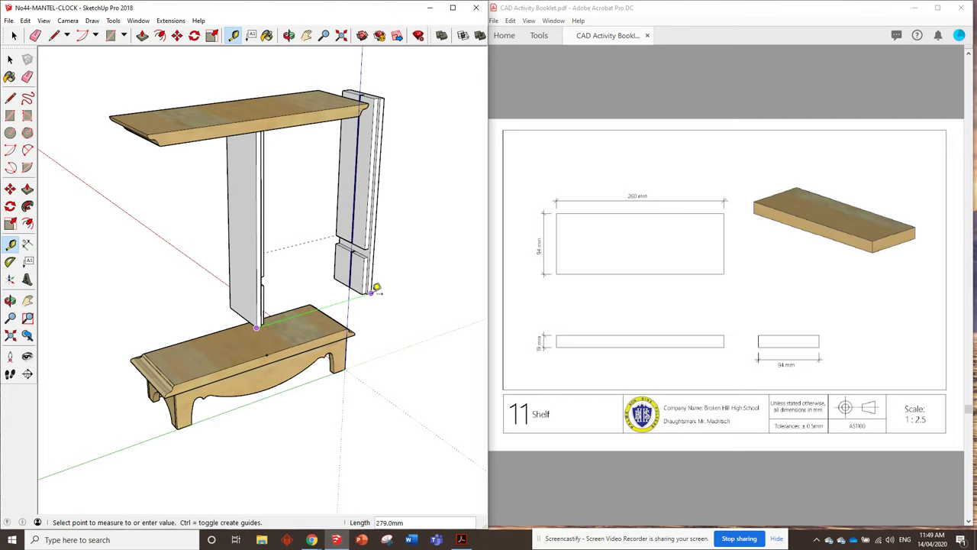
Step: Finish the 279 mm measurement and drop two guide points along the base's front edge
left_click(312, 363)
left_click(266, 355)
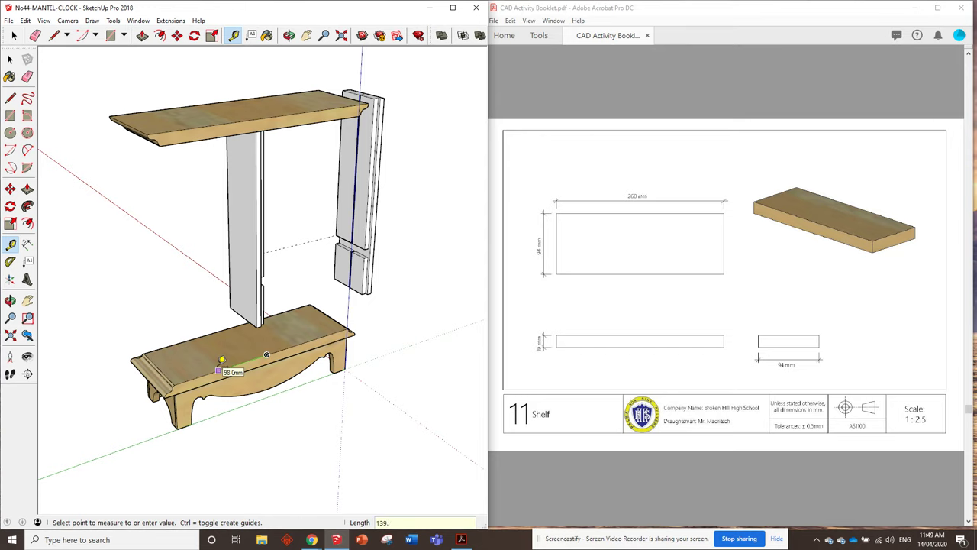
left_click(221, 360)
scroll(233, 367, "up", 3)
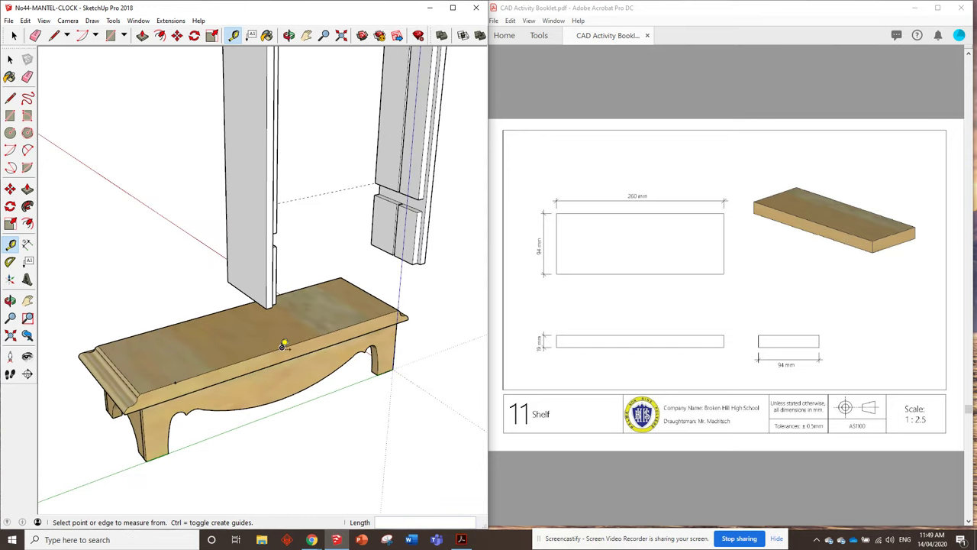
left_click(282, 346)
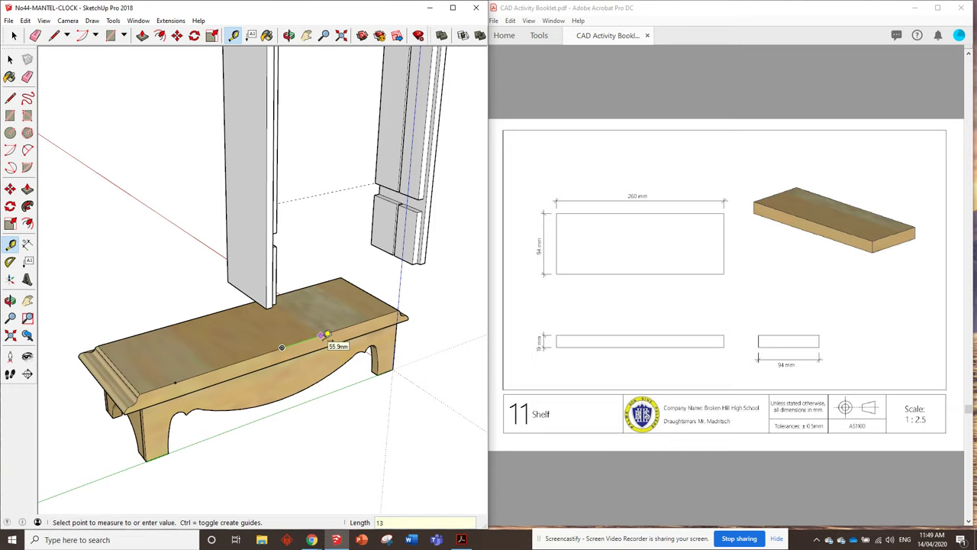
left_click(326, 336)
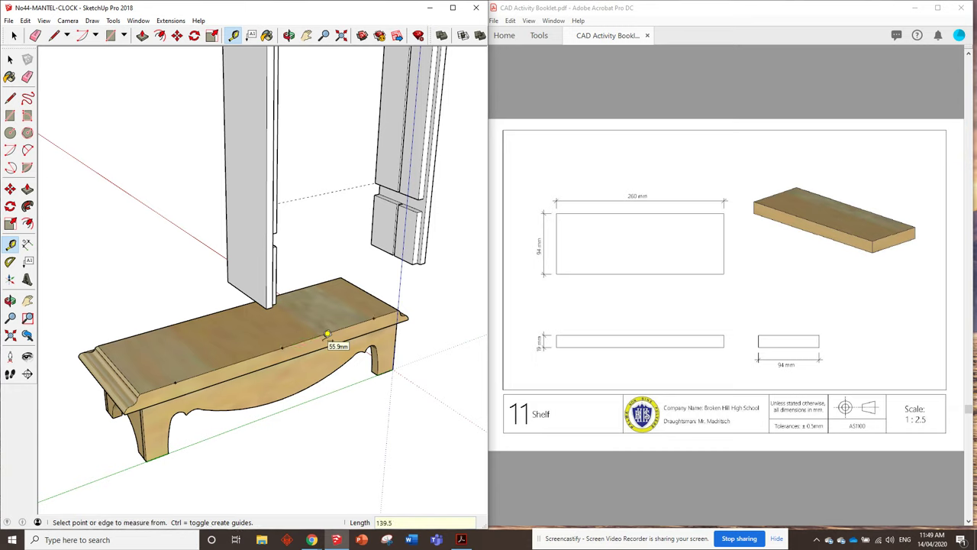
Step: Measure from the base's front edge to its corner, then select the left side panel
left_click(175, 382)
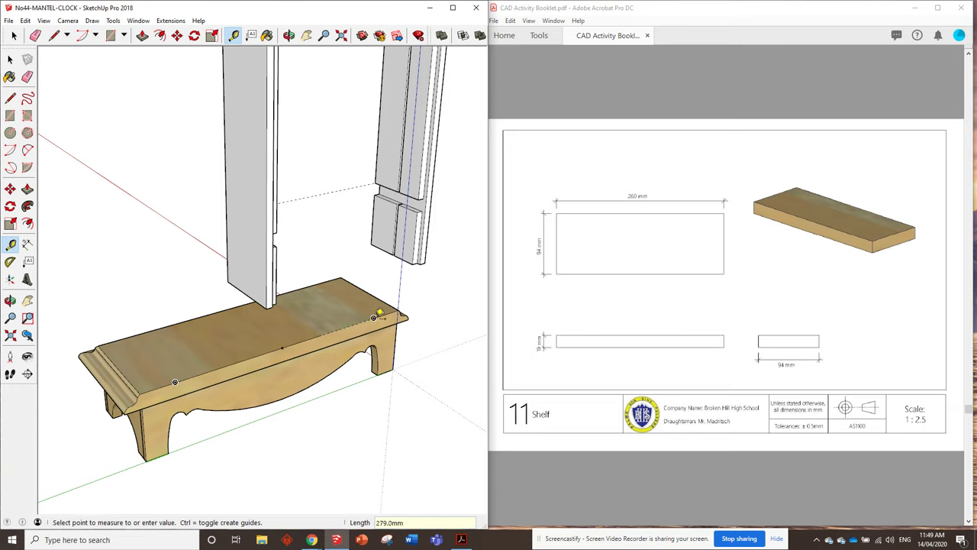
left_click(374, 317)
left_click(14, 35)
left_click(243, 177)
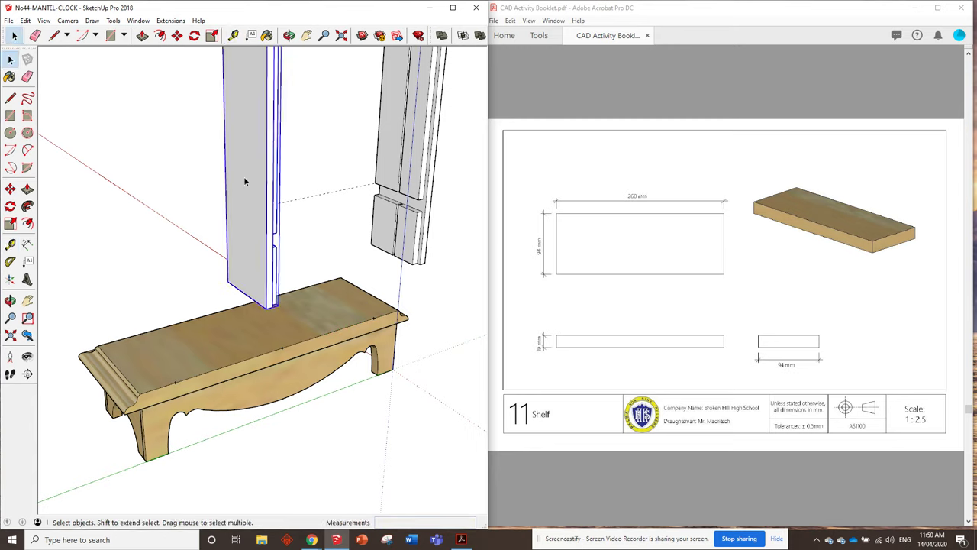
Step: Move both selected side panels by a corner onto the guide point, centred on the base
left_click(391, 153, "shift")
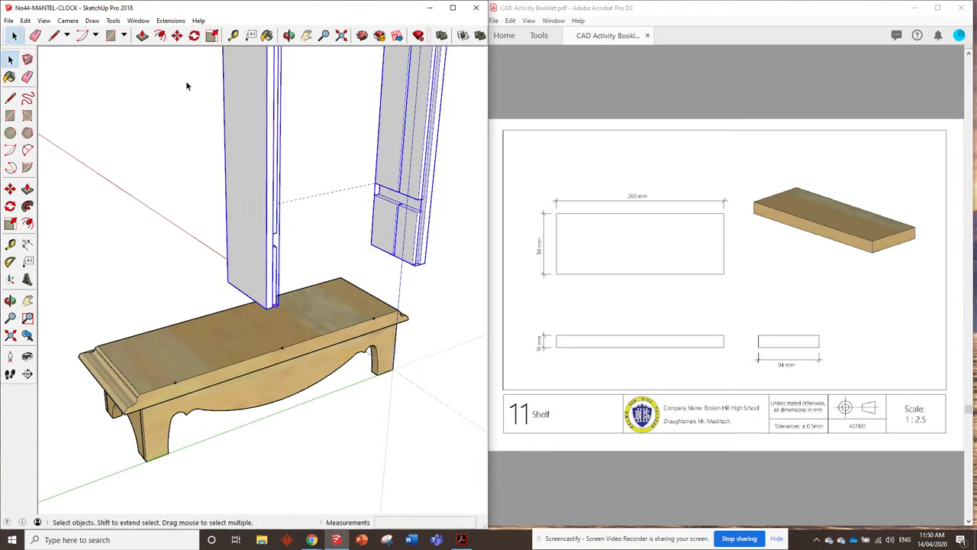
left_click(176, 36)
left_click(267, 307)
left_click(176, 382)
scroll(176, 382, "down", 2)
mouse_move(176, 382)
middle_mouse_down()
mouse_move(152, 213)
mouse_move(114, 153)
mouse_move(332, 317)
mouse_move(430, 293)
mouse_move(399, 280)
mouse_move(430, 275)
mouse_move(471, 308)
mouse_move(399, 336)
middle_mouse_up()
Step: Check the panels' base-corner positions with the Tape Measure from two viewpoints
left_click(233, 35)
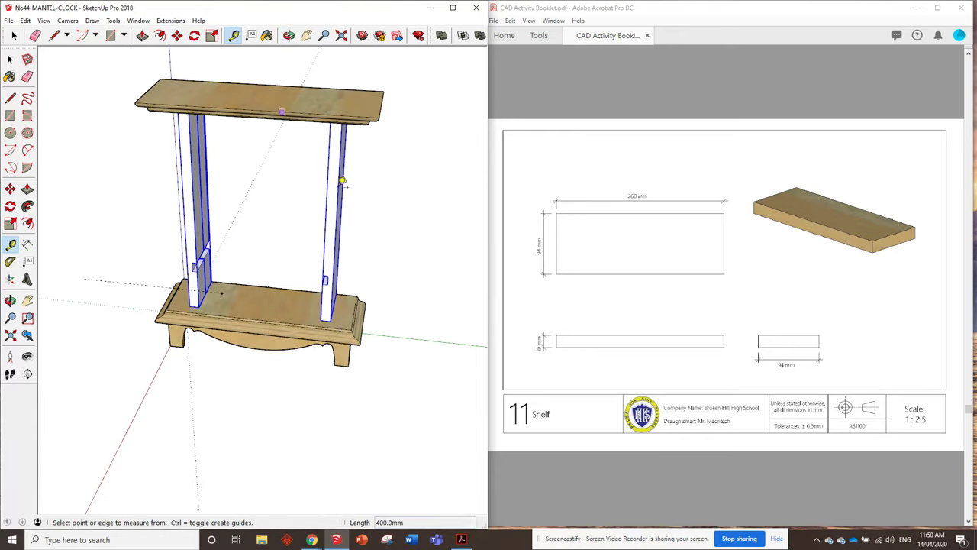
scroll(267, 293, "up", 5)
left_click(261, 301)
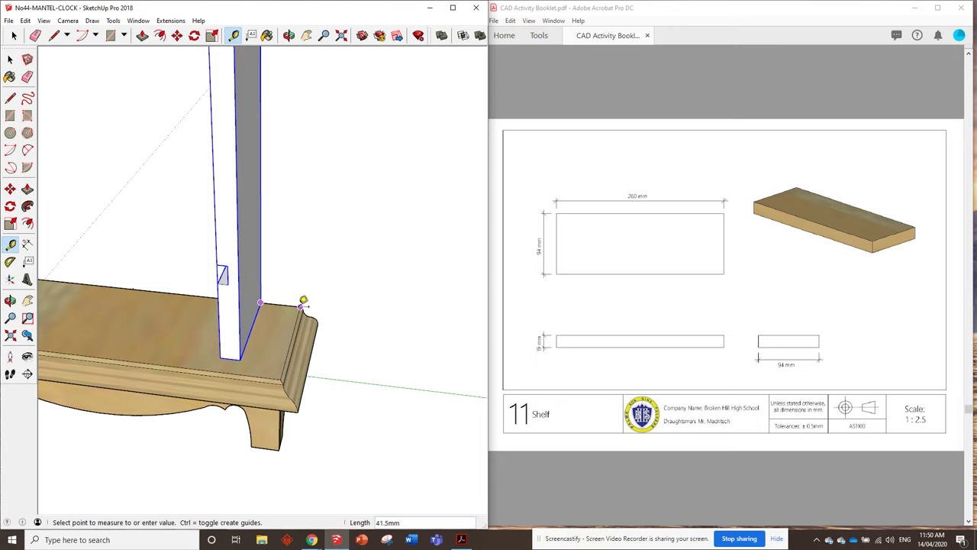
key("Escape")
scroll(366, 305, "down", 3)
middle_click_drag(367, 305, 83, 349)
scroll(194, 349, "up", 3)
left_click(192, 352)
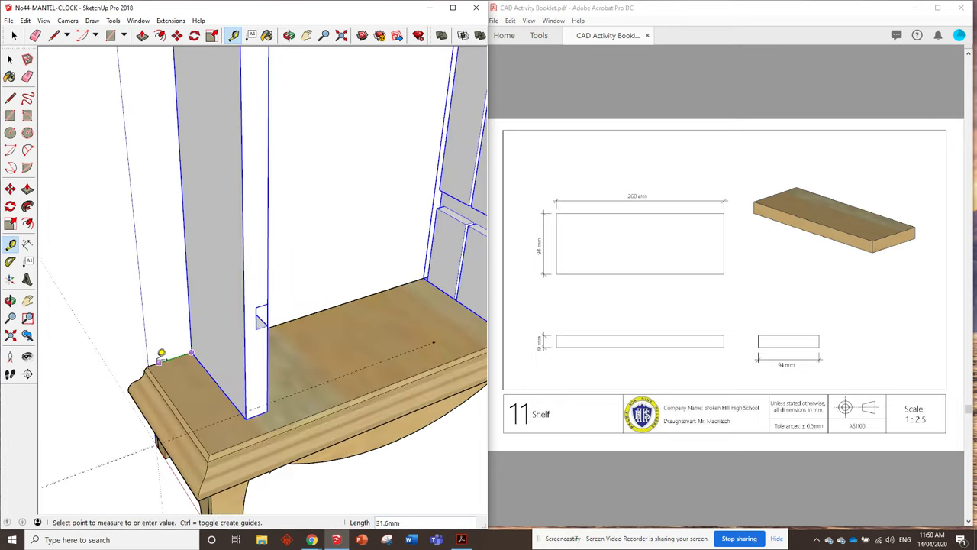
key("Escape")
scroll(138, 348, "down", 6)
mouse_move(146, 234)
middle_mouse_down()
mouse_move(153, 260)
mouse_move(164, 229)
middle_mouse_up()
Step: Paint both side panels Wood Floor Light, clear the selection, and save the model
left_click(267, 35)
left_click(364, 182)
left_click(229, 216)
left_click(10, 61)
left_click(169, 124)
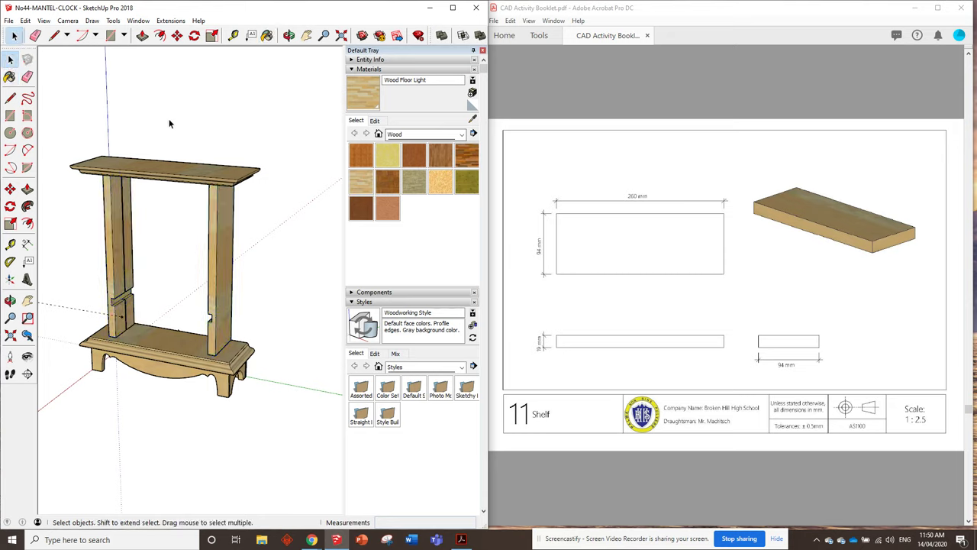
mouse_move(104, 195)
middle_mouse_down()
mouse_move(122, 197)
mouse_move(83, 191)
mouse_move(87, 253)
mouse_move(95, 147)
mouse_move(132, 182)
middle_mouse_up()
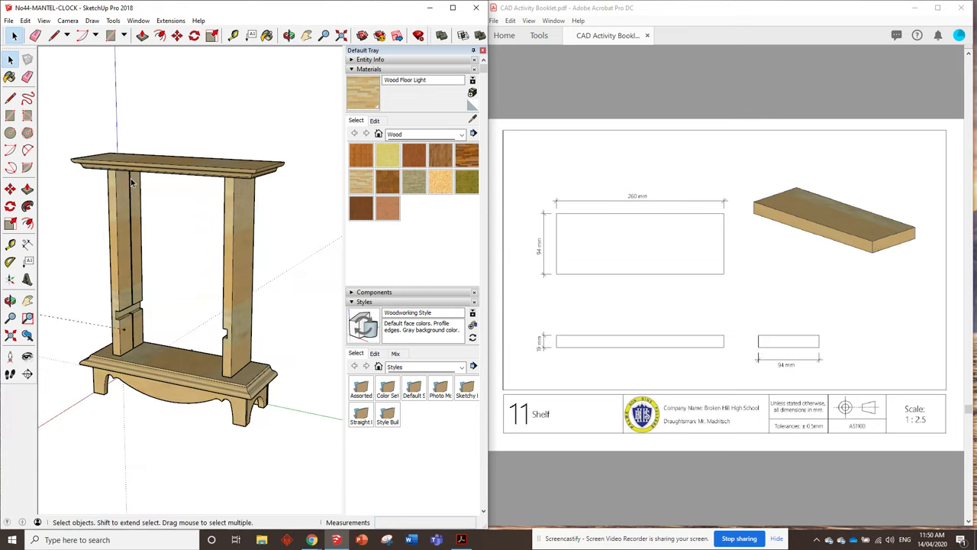
left_click(9, 21)
left_click(31, 58)
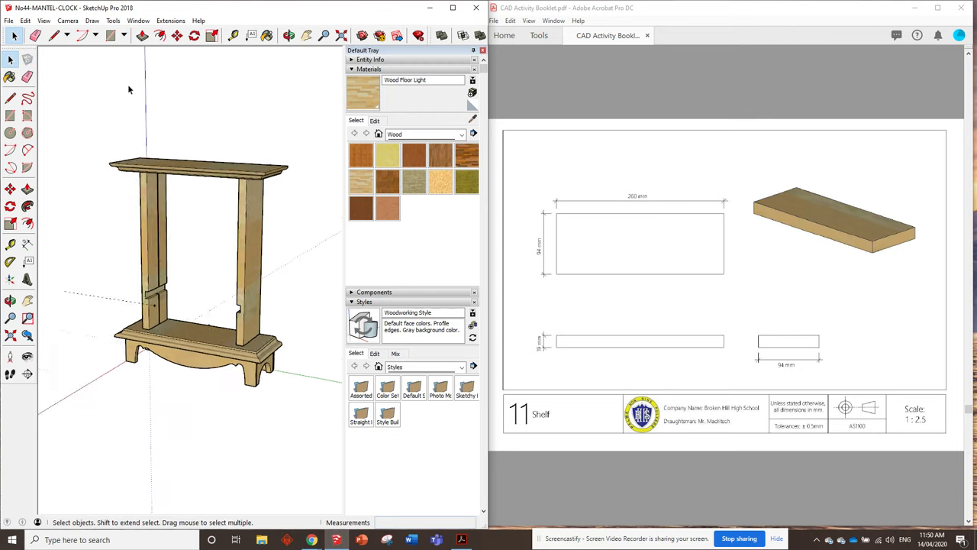
Step: Delete all guide lines and points with Edit > Delete Guides, then orbit to inspect the clock
left_click(25, 20)
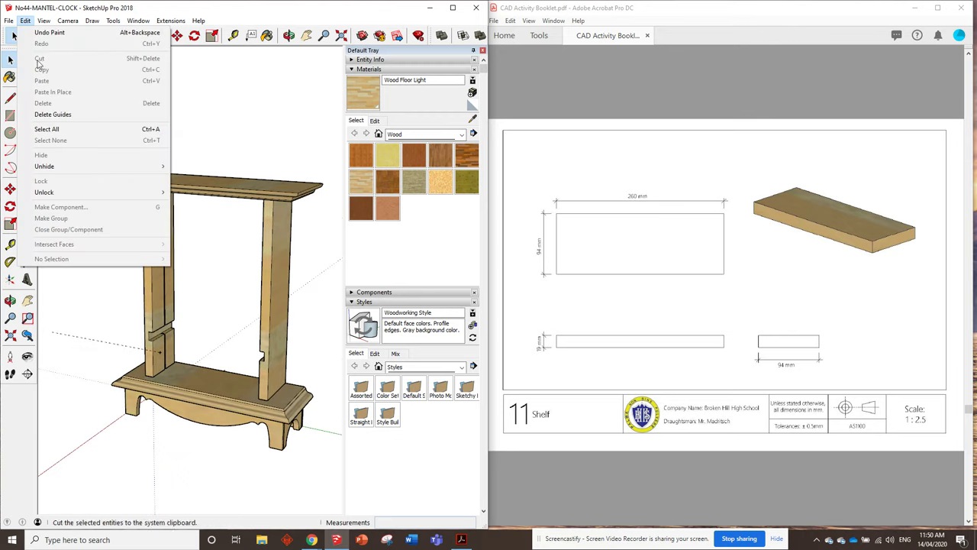
left_click(61, 113)
middle_click_drag(64, 157, 135, 197)
middle_click_drag(247, 161, 227, 87)
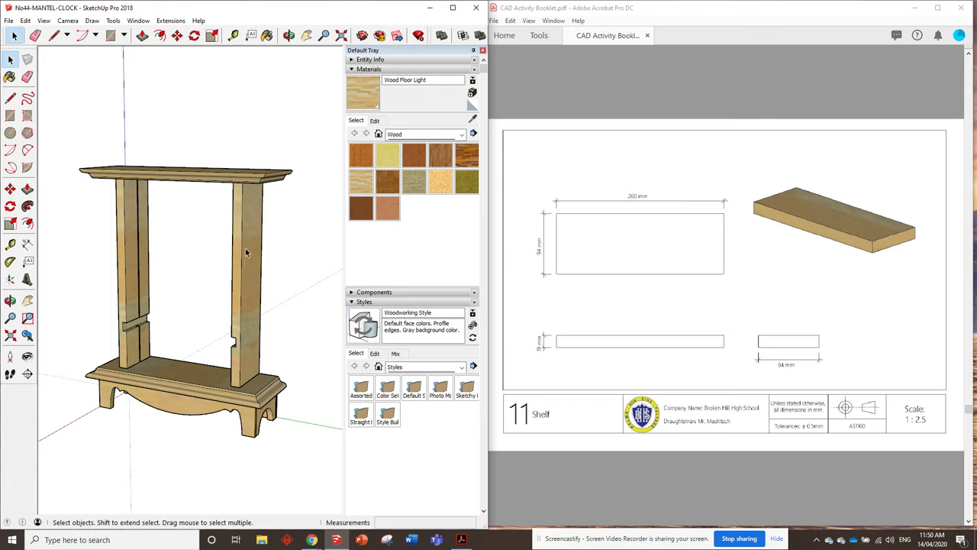
mouse_move(242, 246)
middle_mouse_down()
mouse_move(233, 226)
mouse_move(185, 332)
middle_mouse_up()
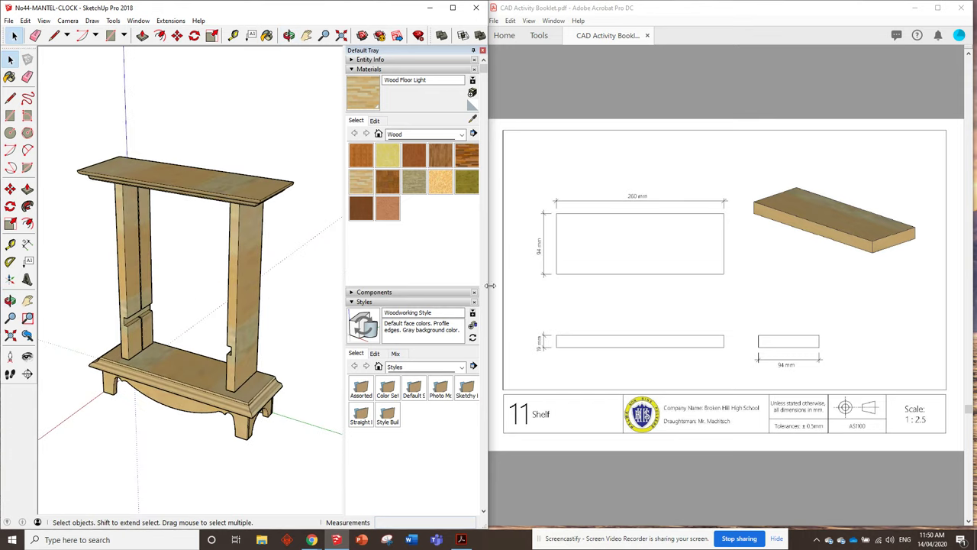